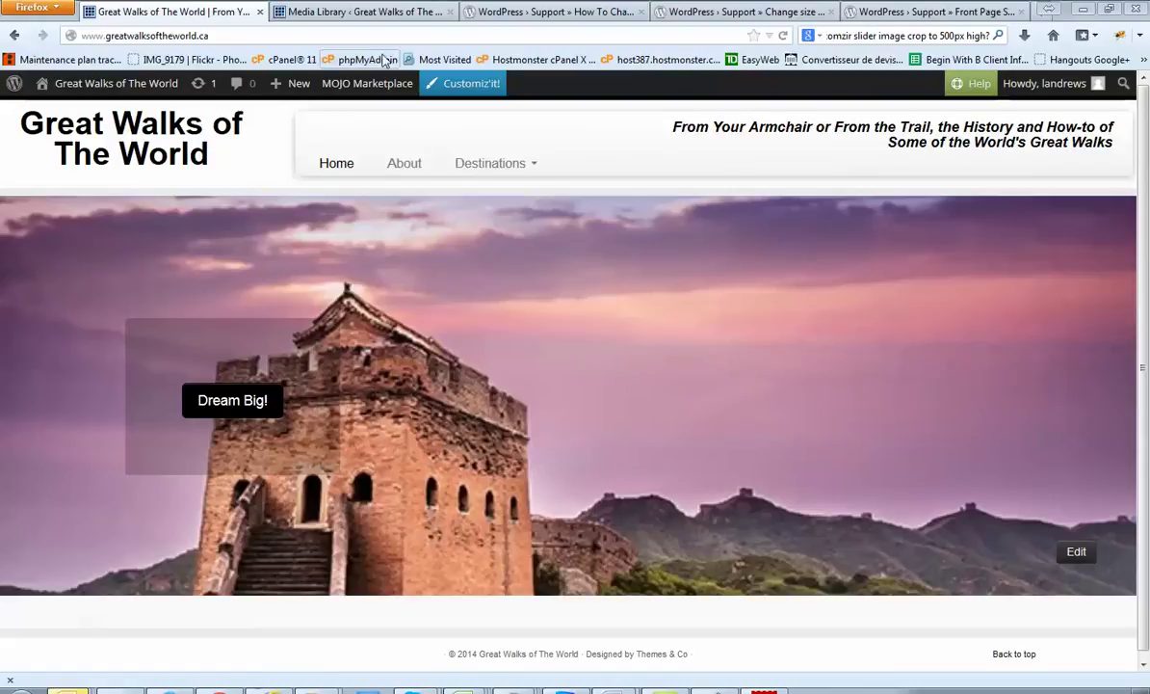
# - In the Media Library, check that Great_Walks_World_lores is 650 pixels wide
pyautogui.click(342, 11)
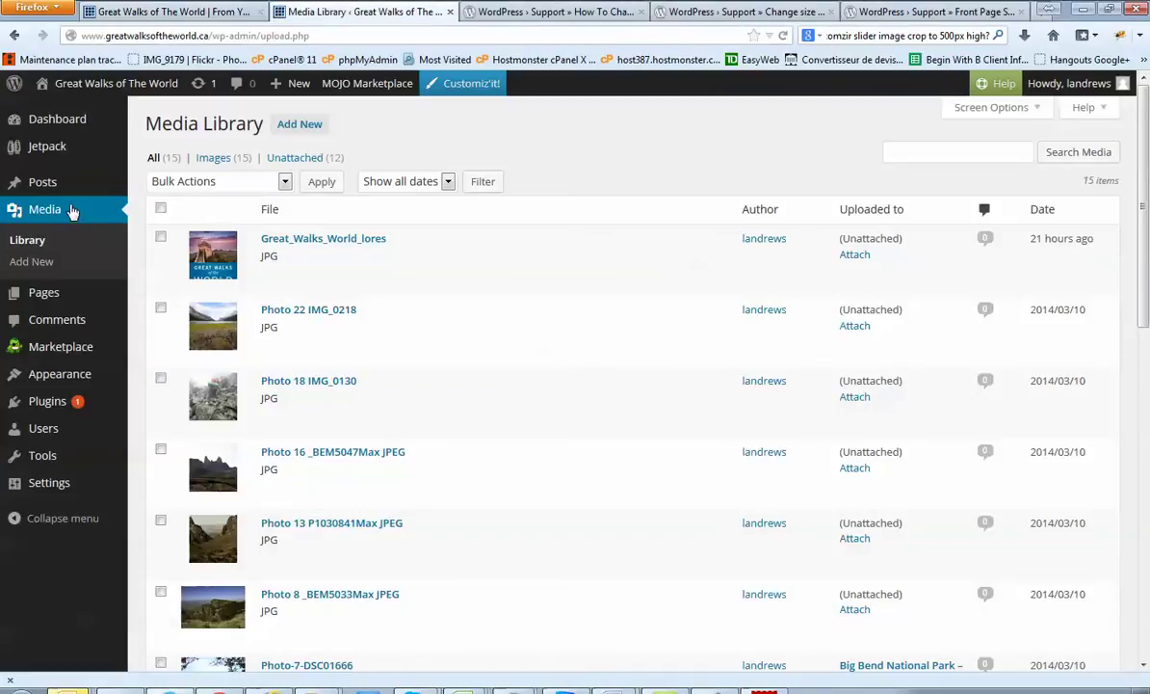
pyautogui.scroll(-1, 414, 330)
pyautogui.scroll(-2, 414, 329)
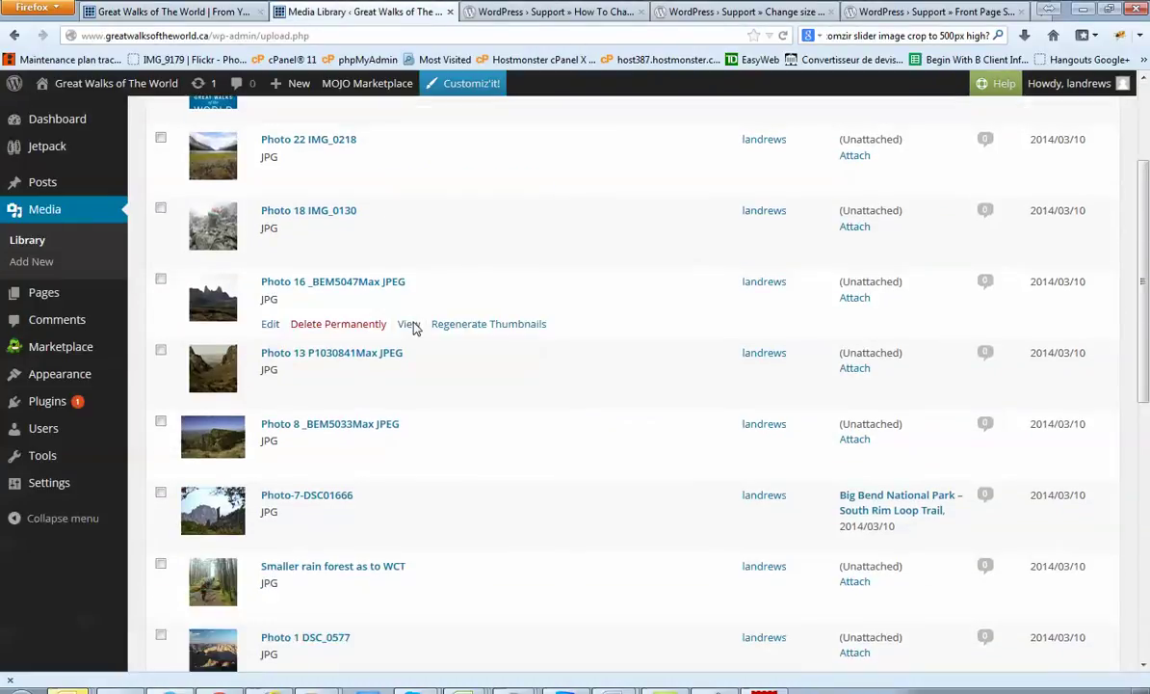
pyautogui.scroll(3, 415, 329)
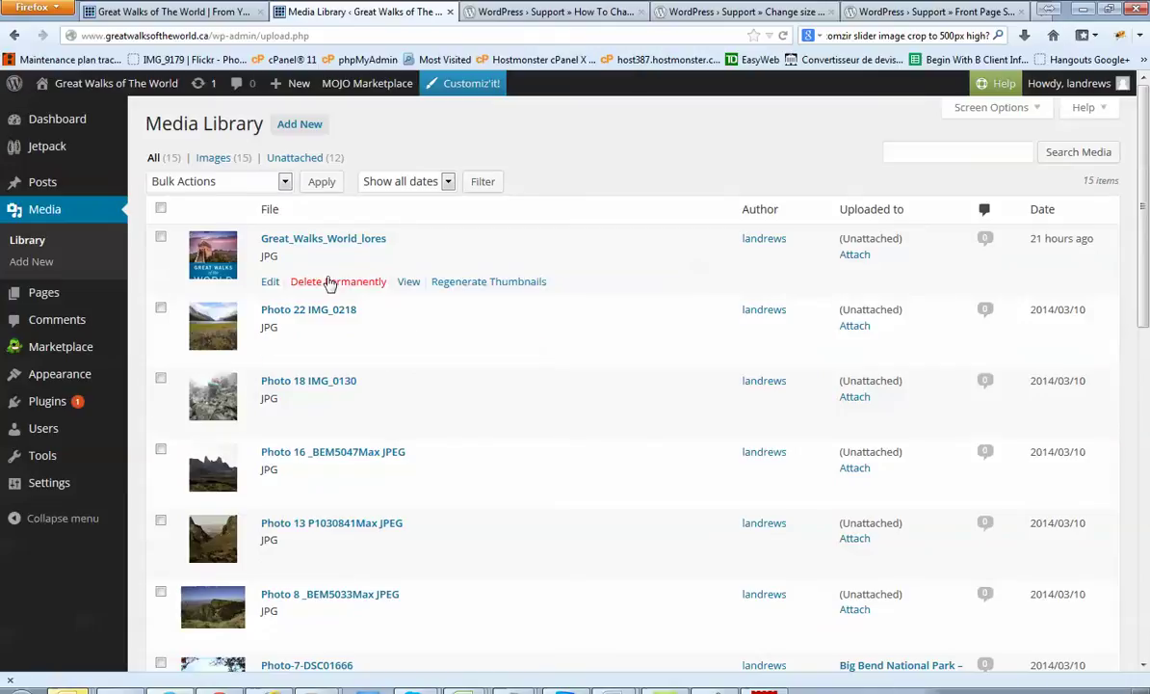
pyautogui.click(305, 239)
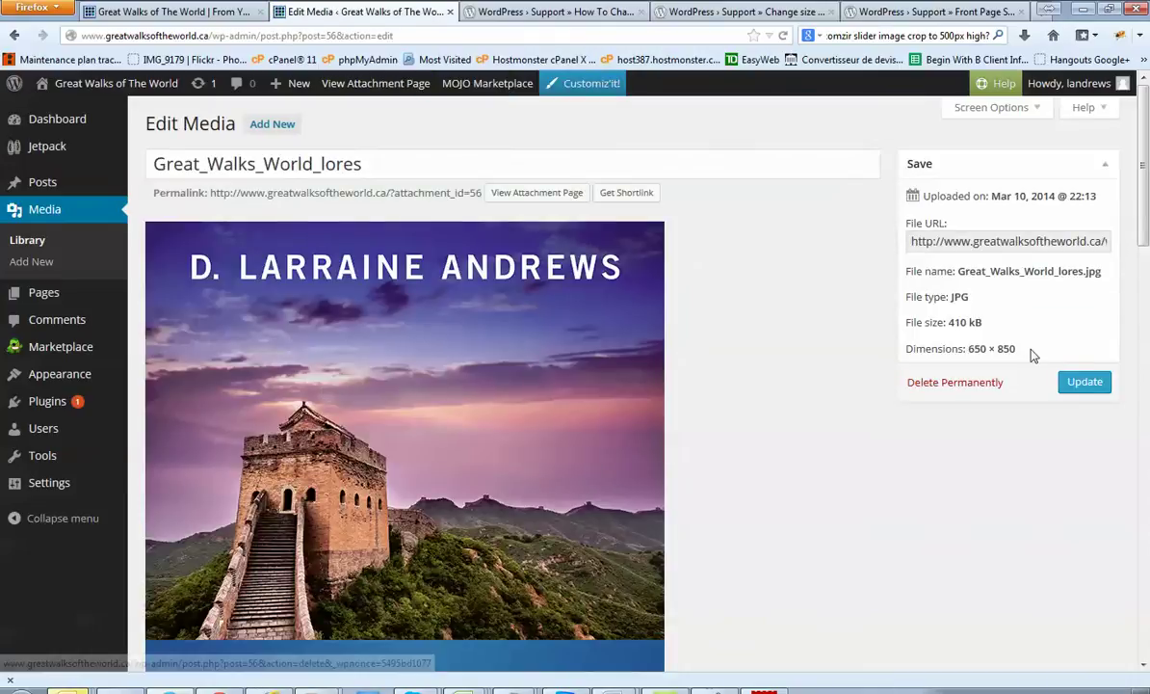
pyautogui.moveTo(971, 352); pyautogui.dragTo(1014, 354)
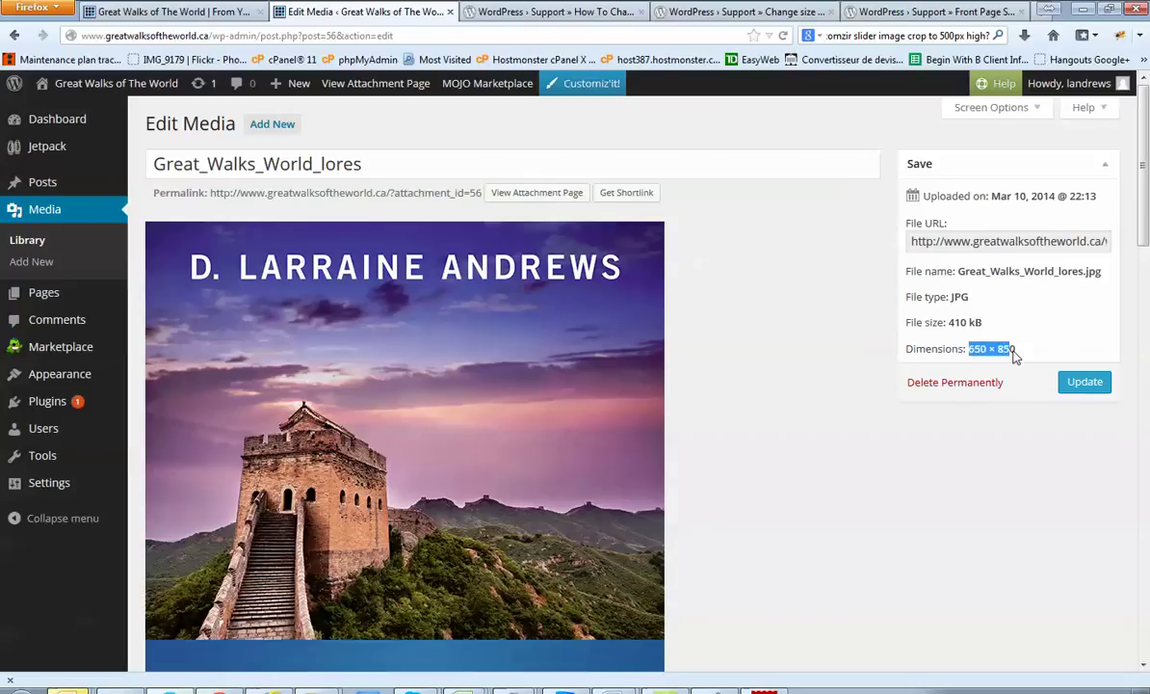
pyautogui.click(15, 36)
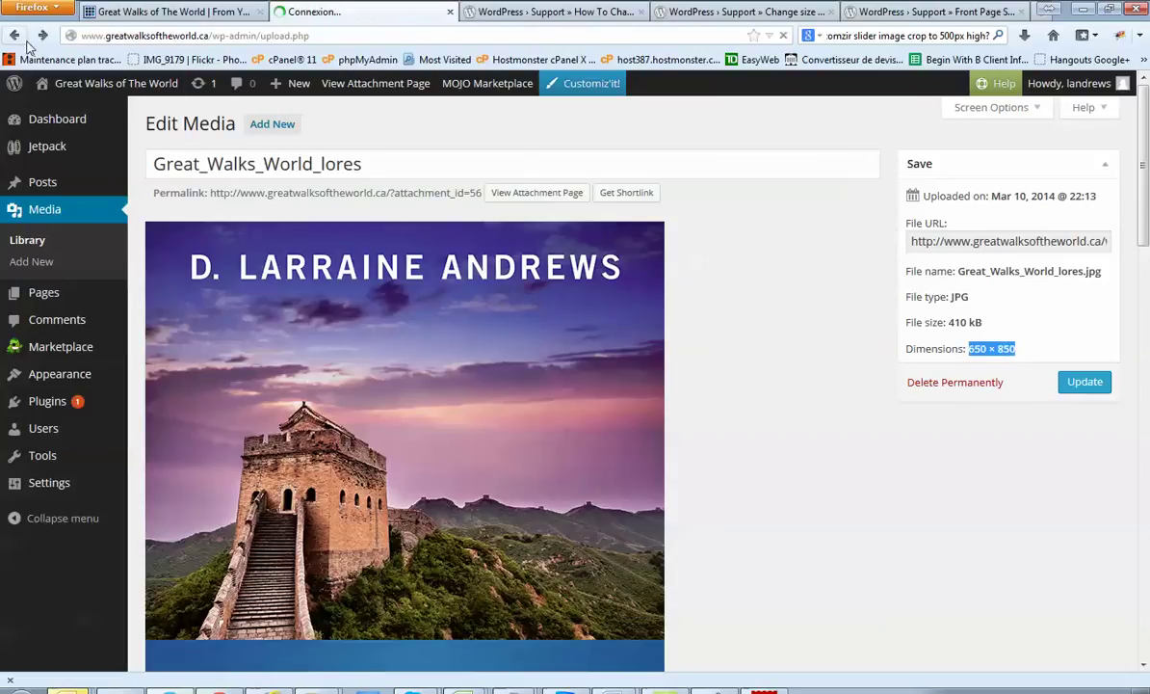
# - Check that the Photo 22 IMG_0218 image is 900 pixels tall
pyautogui.click(301, 311)
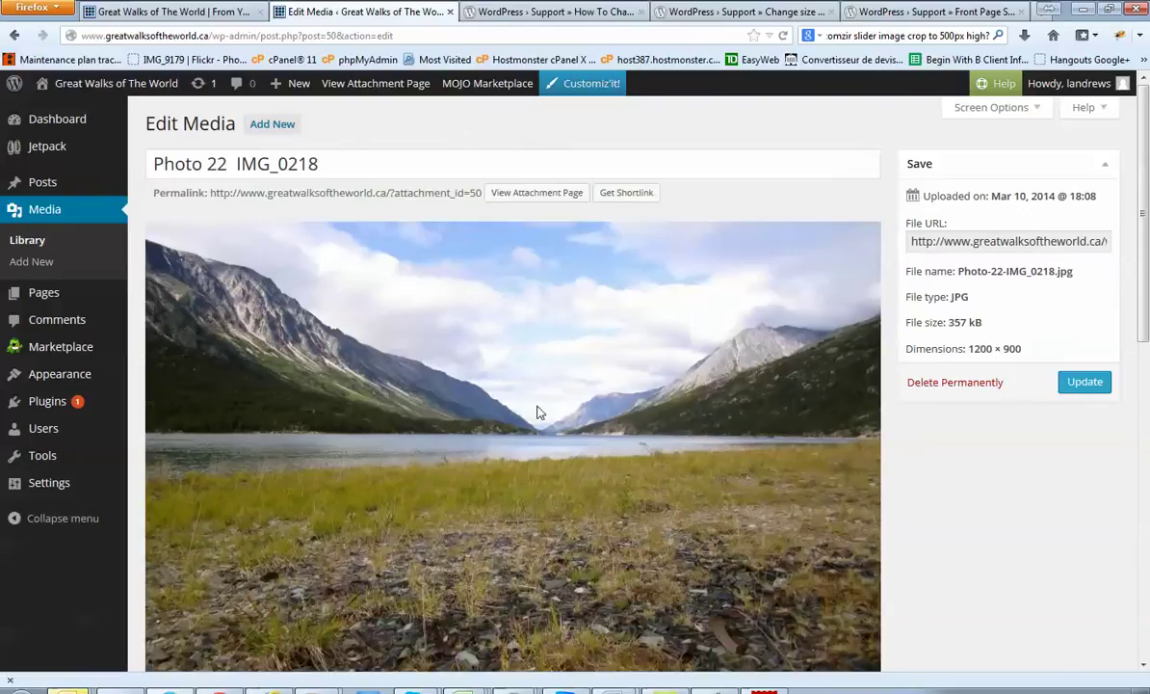
pyautogui.moveTo(999, 358); pyautogui.dragTo(1023, 350)
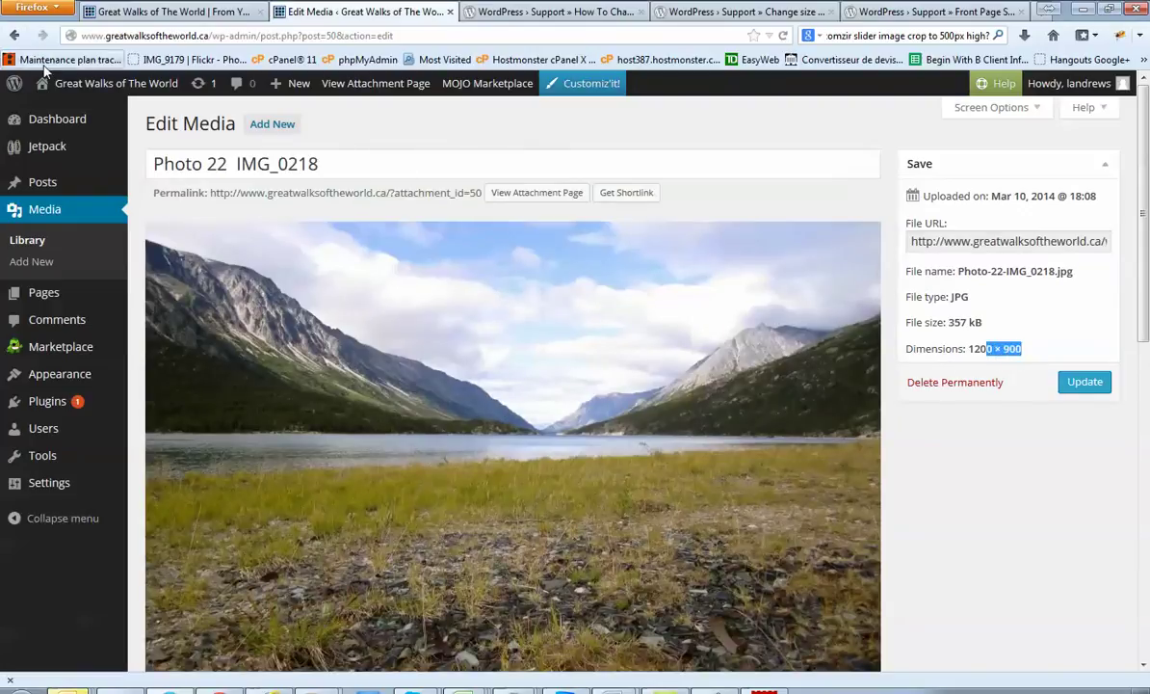
pyautogui.hotkey('alt', 'Left')
pyautogui.scroll(-5, 597, 317)
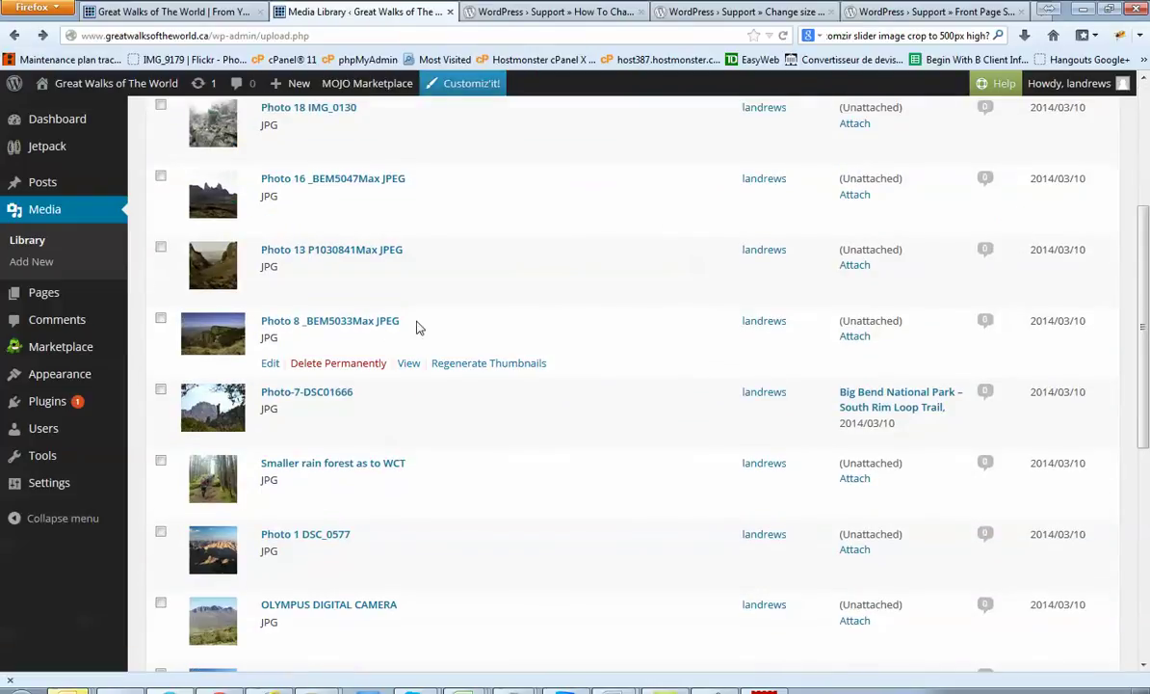
# - Read Photo 8's dimensions, 1200 × 797, then return to the site homepage
pyautogui.click(310, 326)
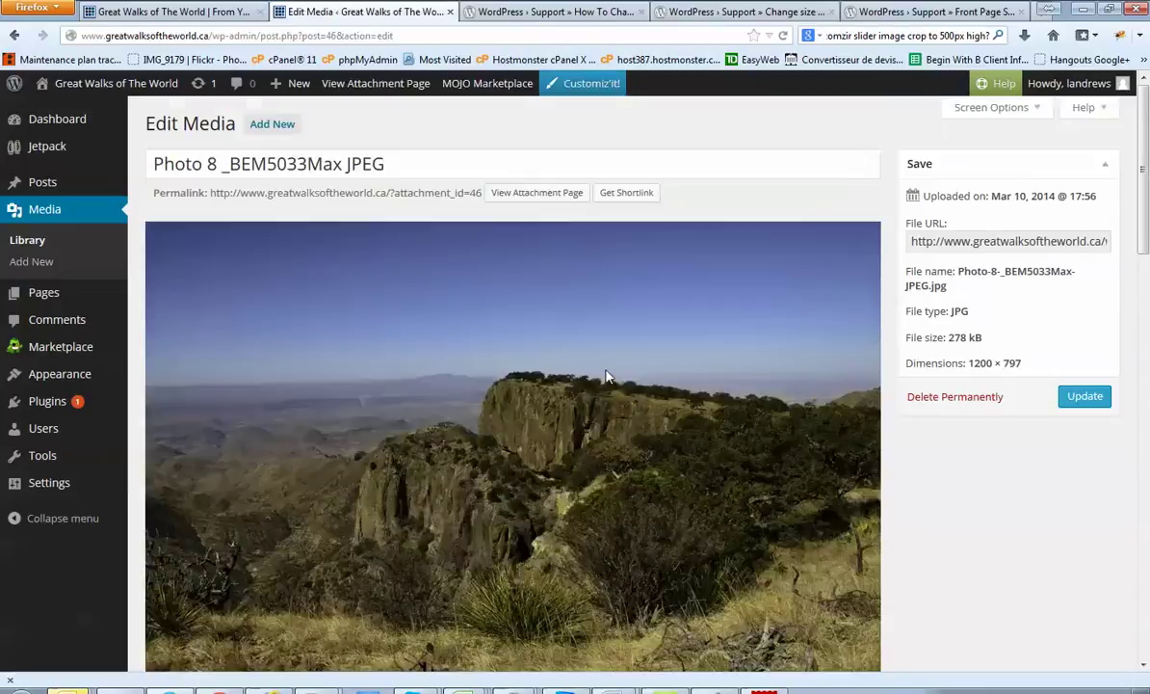
pyautogui.doubleClick(980, 364)
pyautogui.click(1007, 376)
pyautogui.doubleClick(1008, 372)
pyautogui.scroll(-2, 954, 346)
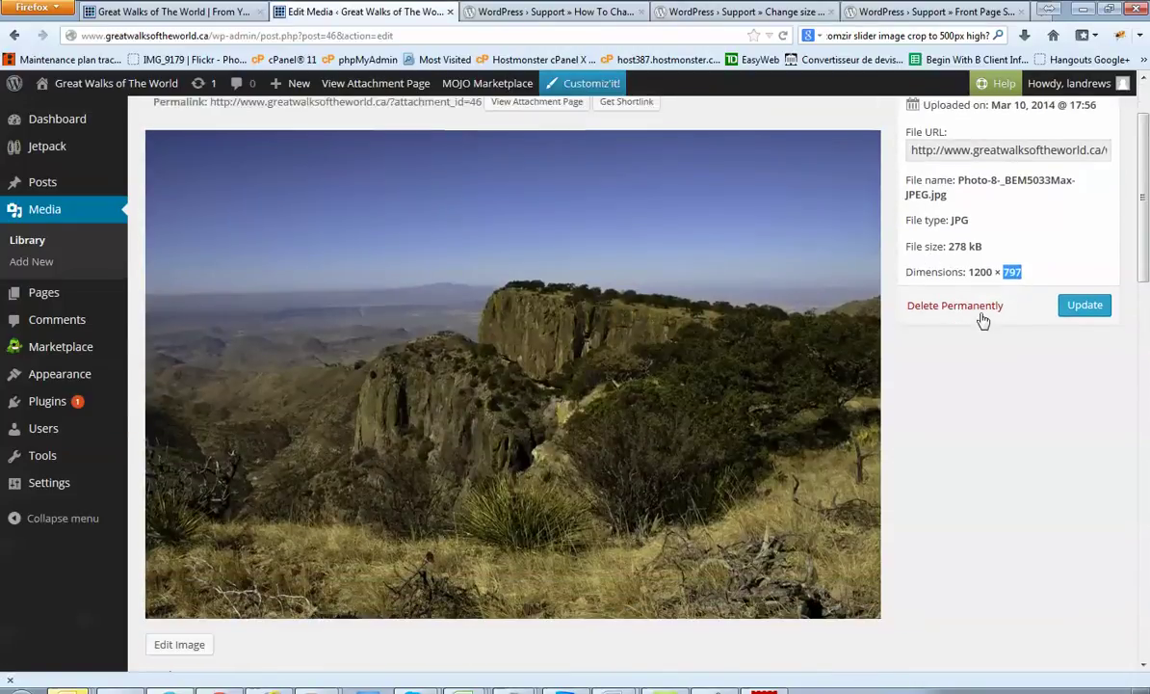
pyautogui.scroll(2, 978, 322)
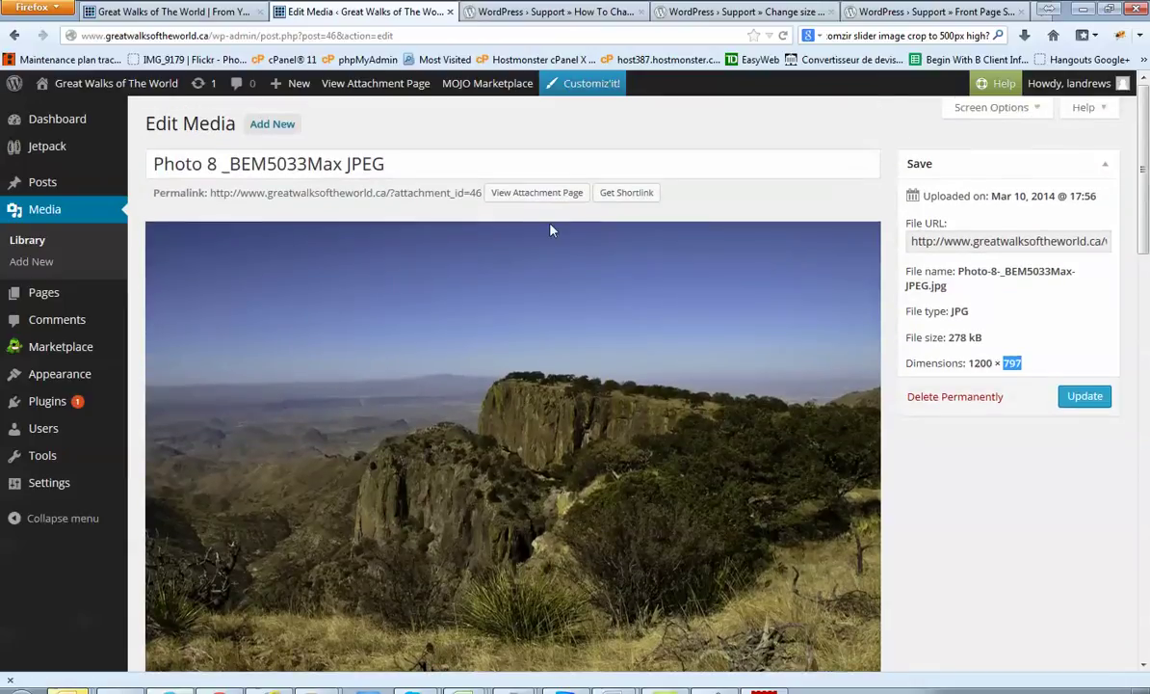
pyautogui.click(173, 12)
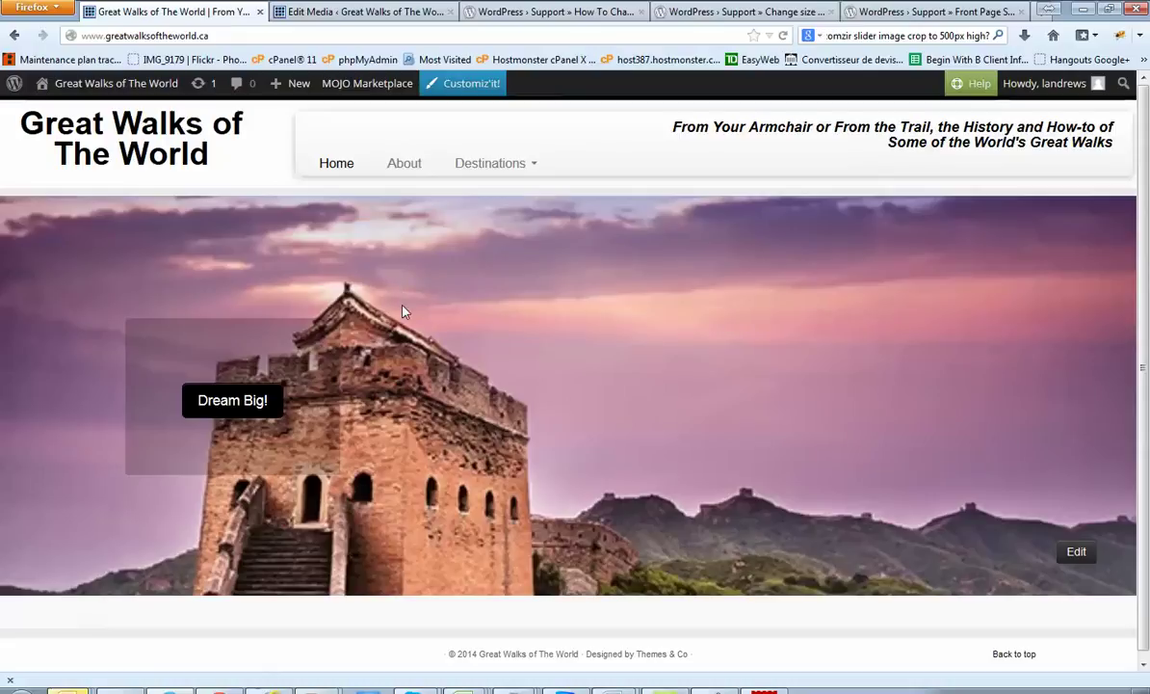
pyautogui.scroll(-1, 404, 311)
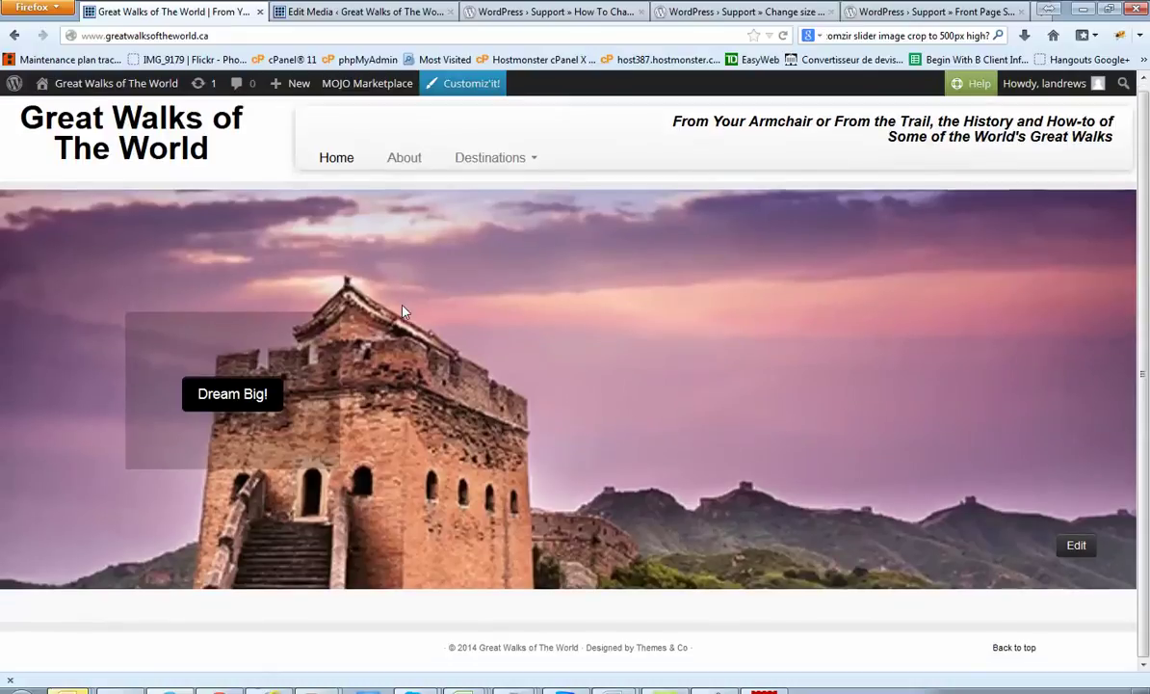
pyautogui.scroll(1, 404, 311)
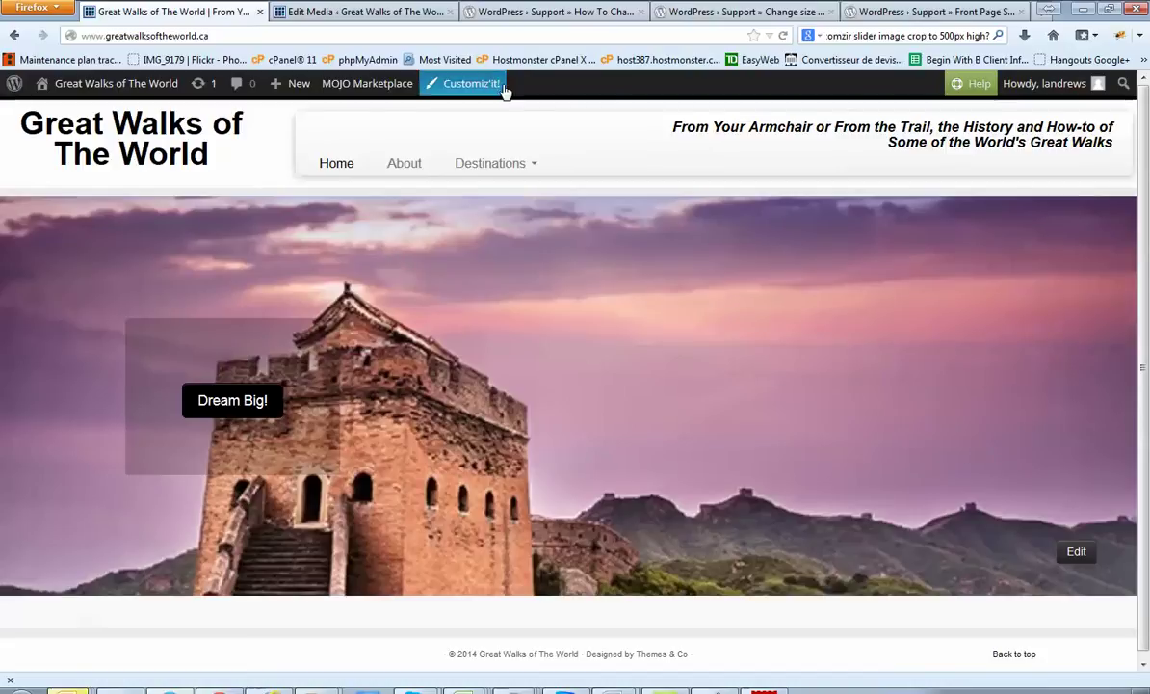
# - From Appearance > Themes, open the Customizr customizer's Custom CSS section
pyautogui.click(351, 13)
pyautogui.moveTo(82, 385)
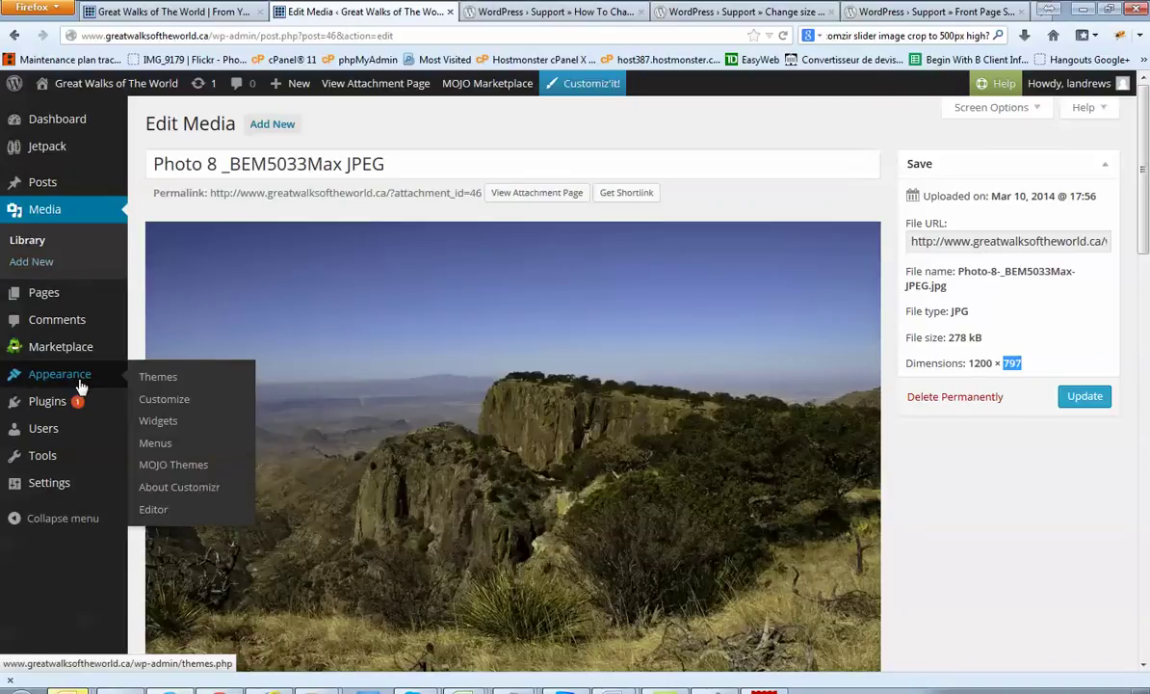
pyautogui.click(189, 377)
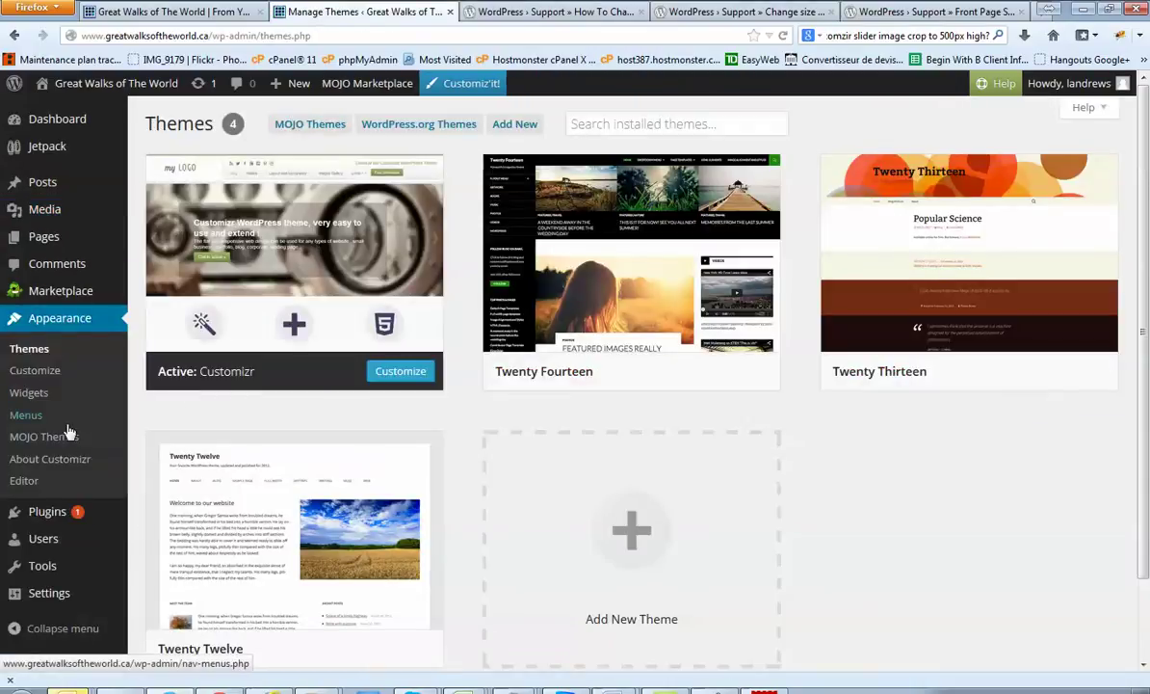
pyautogui.click(48, 371)
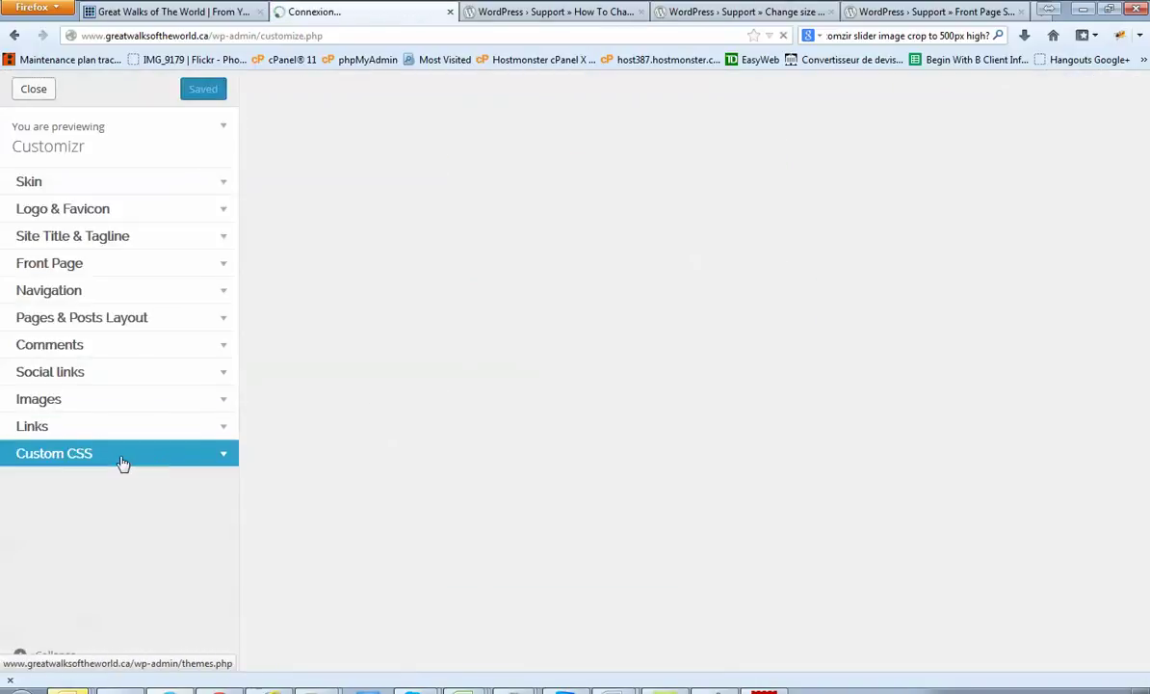
pyautogui.click(120, 462)
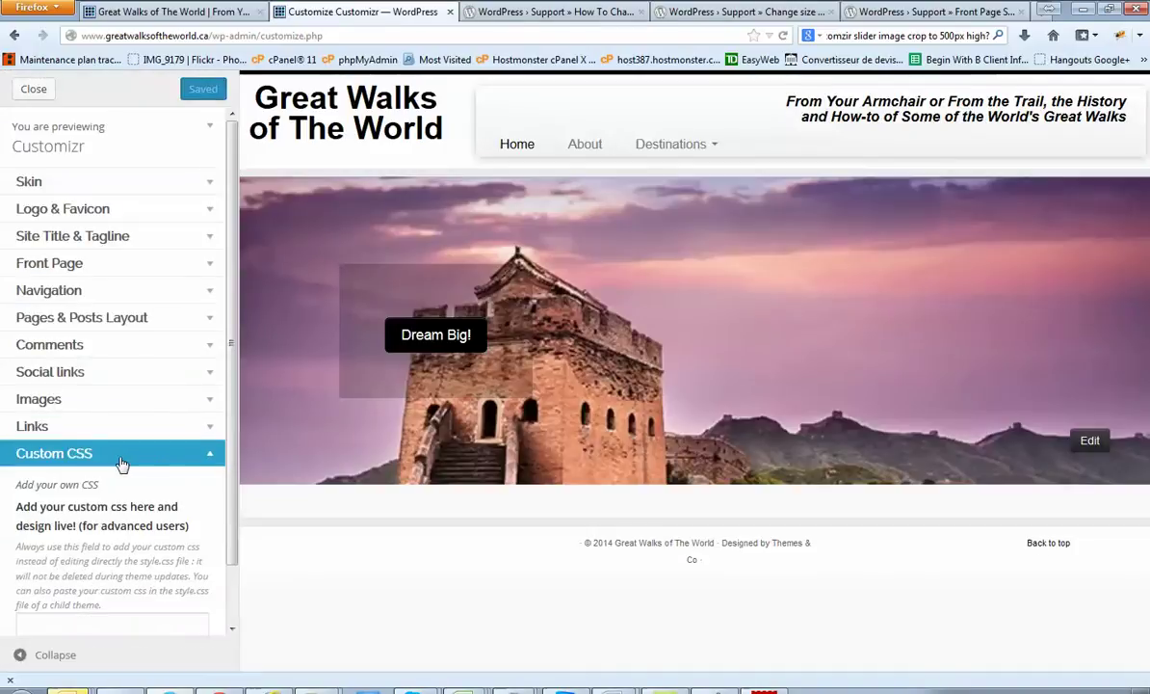
pyautogui.scroll(-1, 125, 481)
# - Paste the 1093px slider height CSS from Notepad into Custom CSS and publish
pyautogui.hotkey('alt', 'Tab')
pyautogui.moveTo(279, 230); pyautogui.dragTo(10, 97)
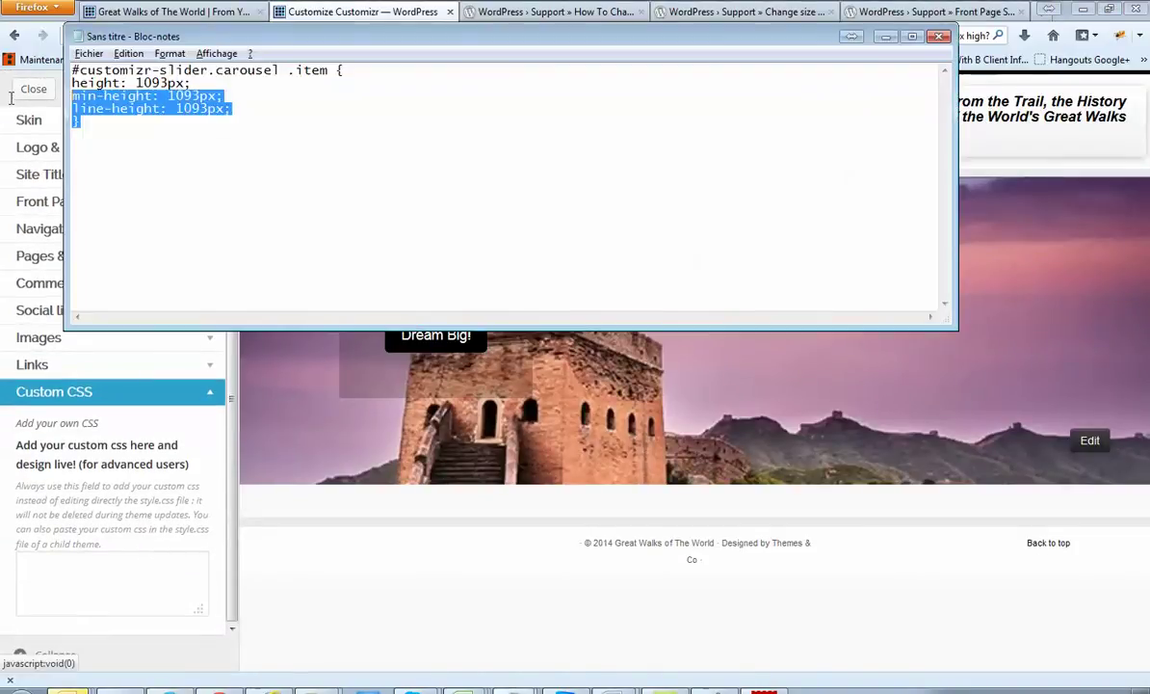
pyautogui.hotkey('ctrl', 'a')
pyautogui.hotkey('alt', 'Tab')
pyautogui.click(67, 564)
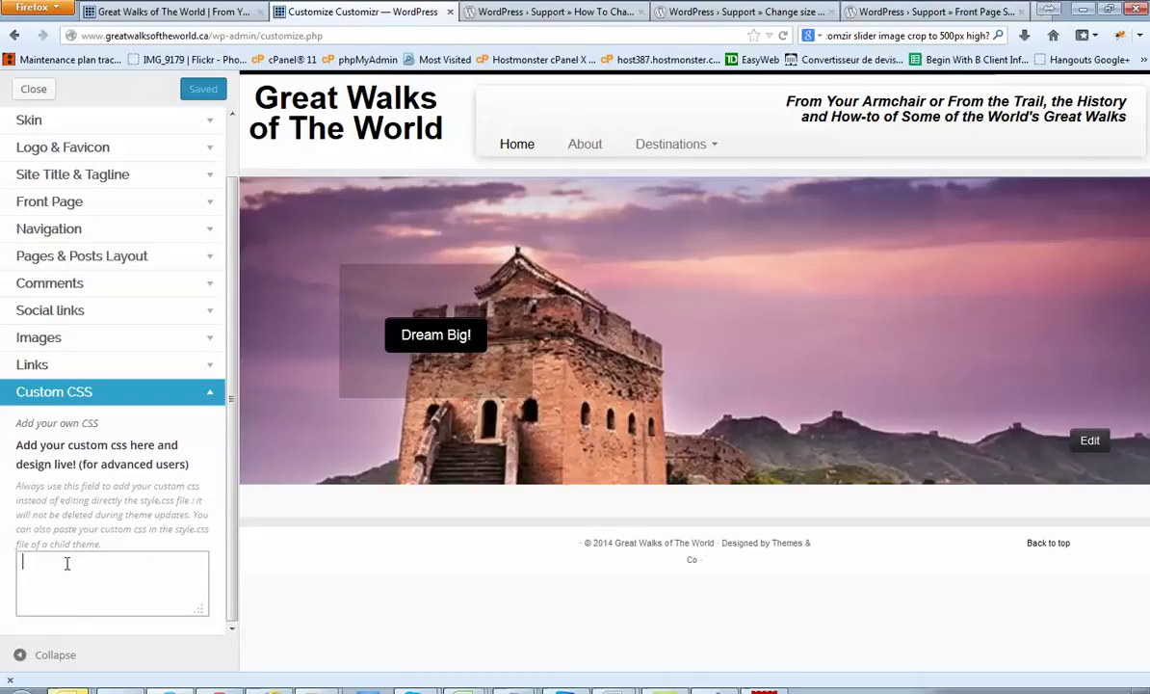
pyautogui.hotkey('ctrl', 'v')
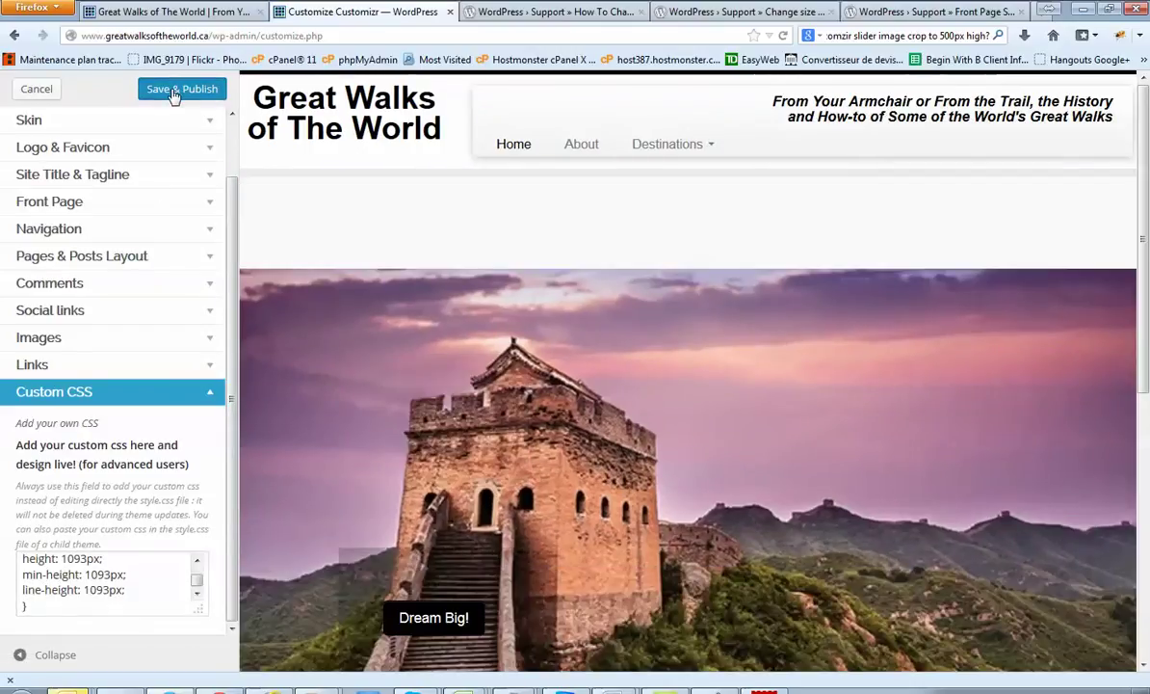
pyautogui.click(174, 93)
pyautogui.click(174, 12)
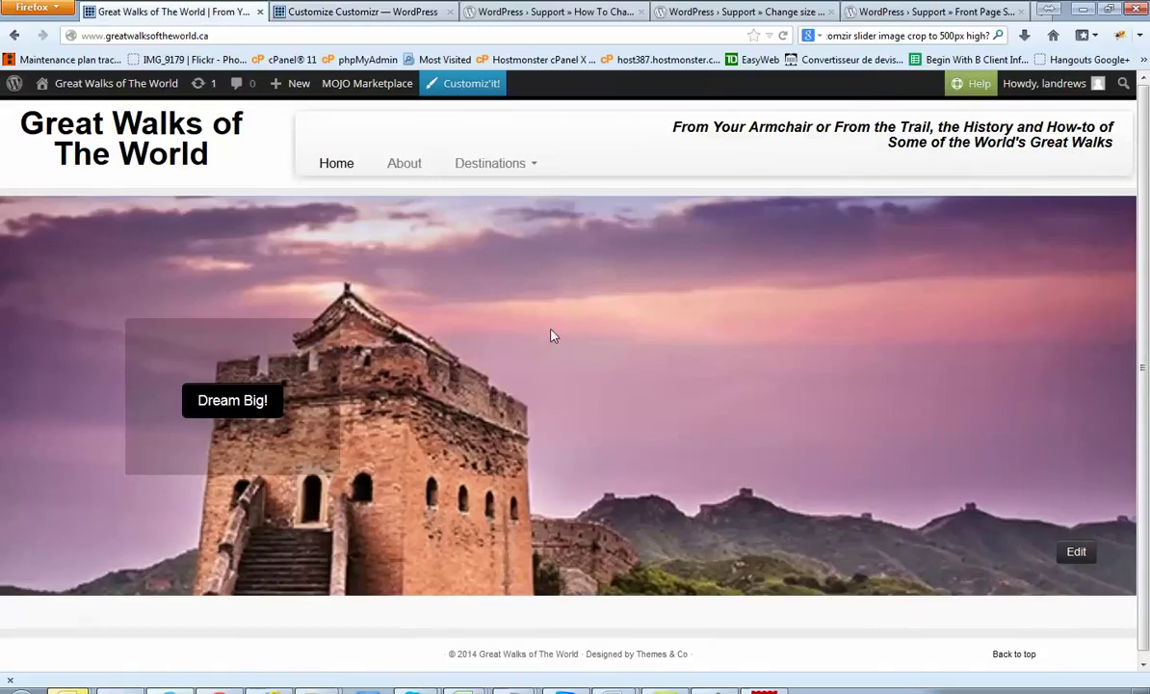
pyautogui.press('F5')
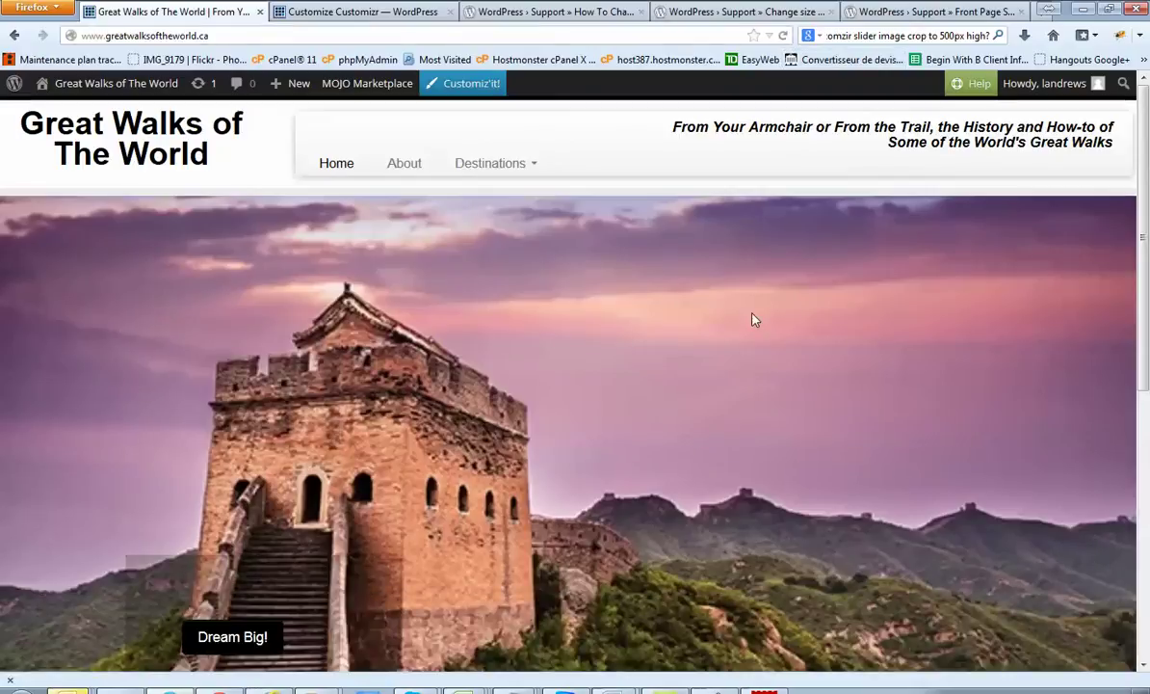
pyautogui.scroll(-5, 754, 320)
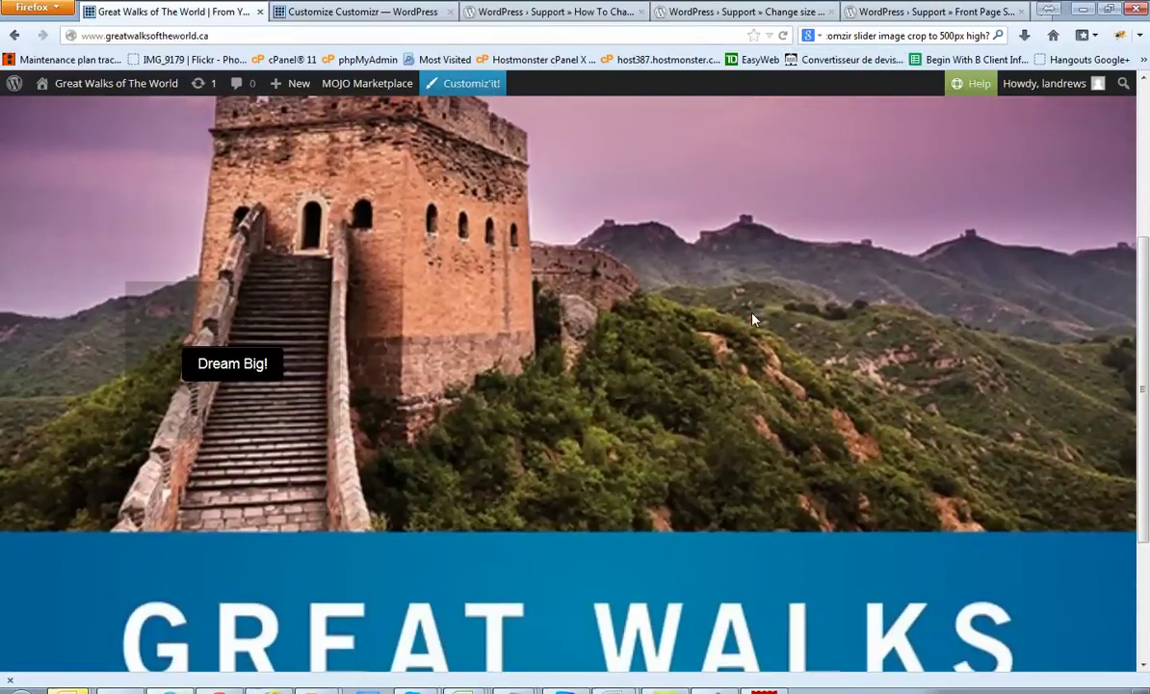
pyautogui.scroll(3, 754, 320)
pyautogui.scroll(-5, 753, 321)
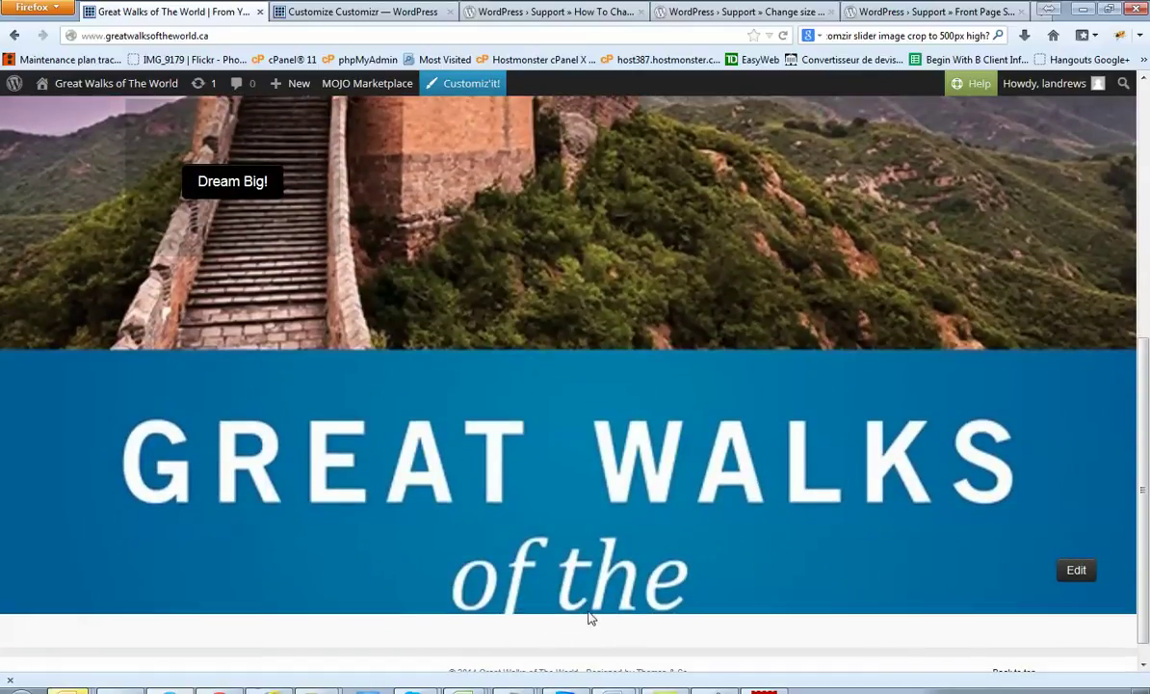
pyautogui.scroll(-1, 578, 607)
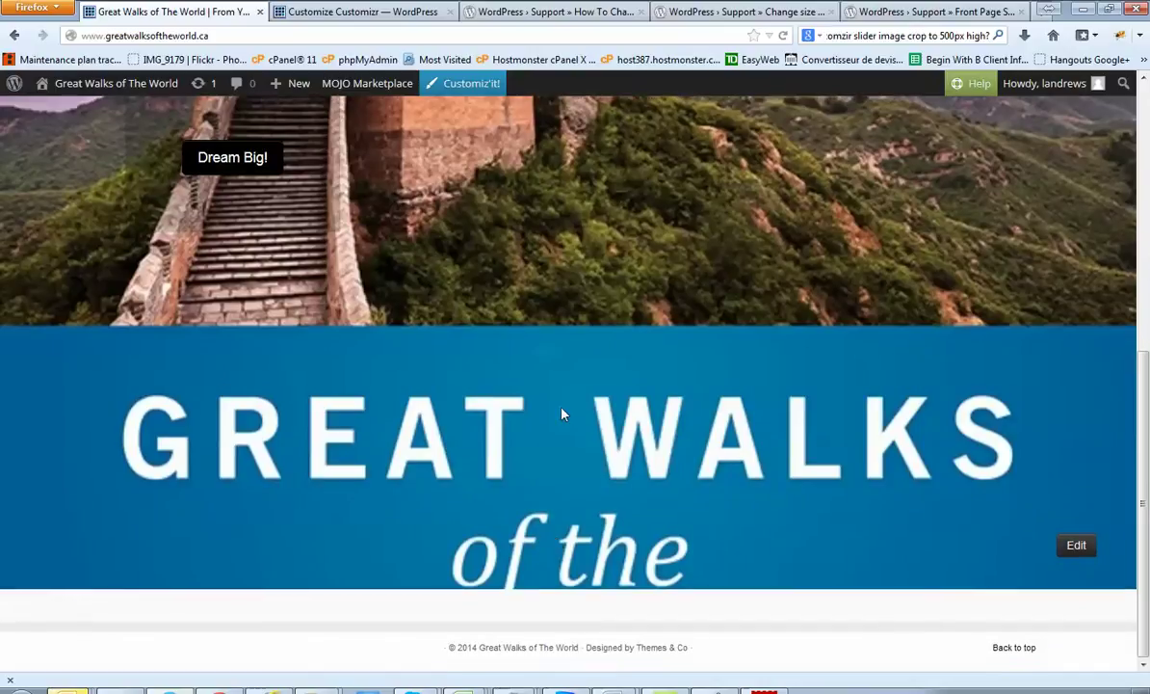
pyautogui.scroll(5, 564, 414)
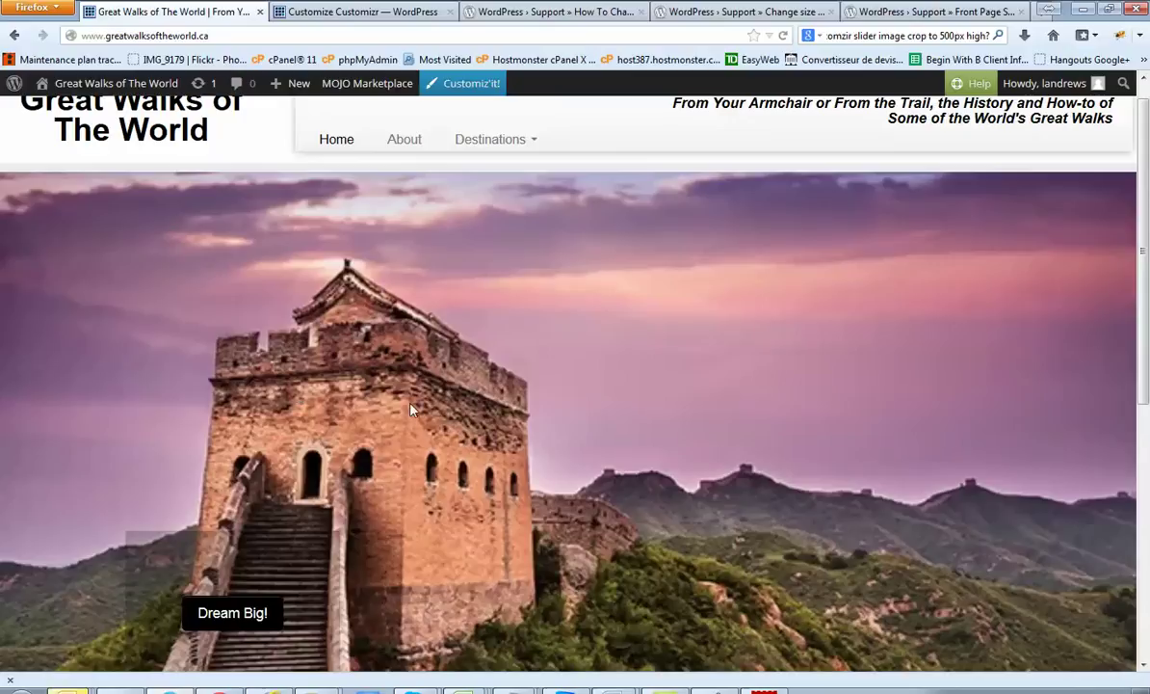
pyautogui.scroll(1, 417, 412)
pyautogui.scroll(-5, 561, 401)
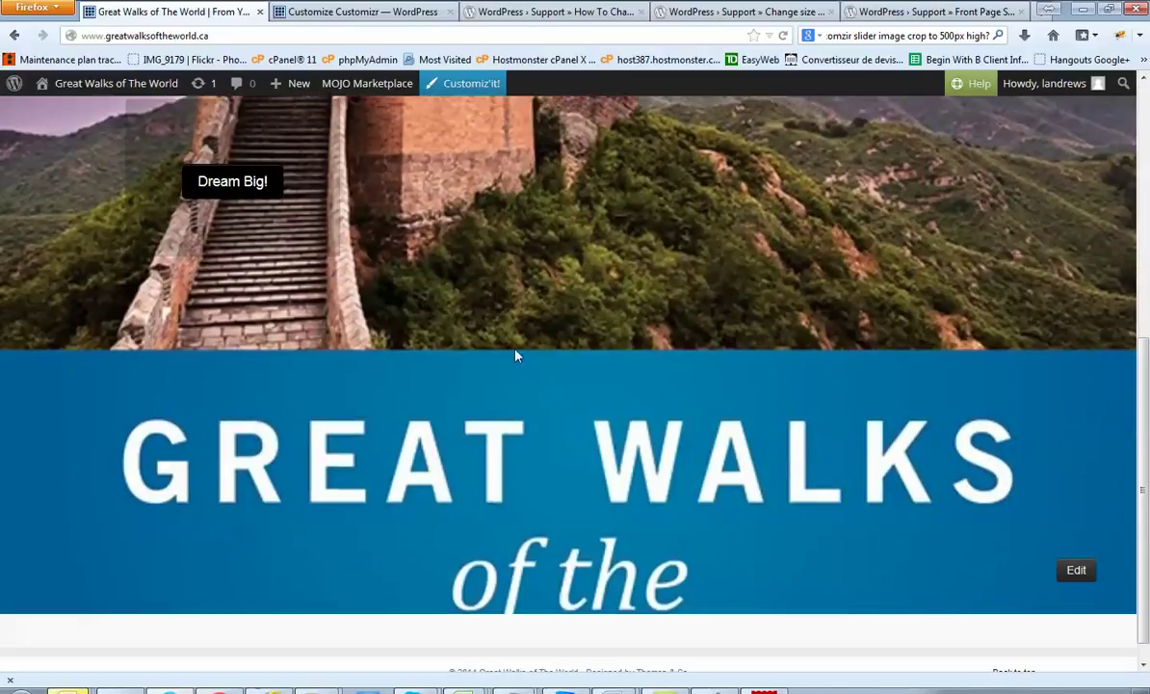
pyautogui.scroll(5, 617, 355)
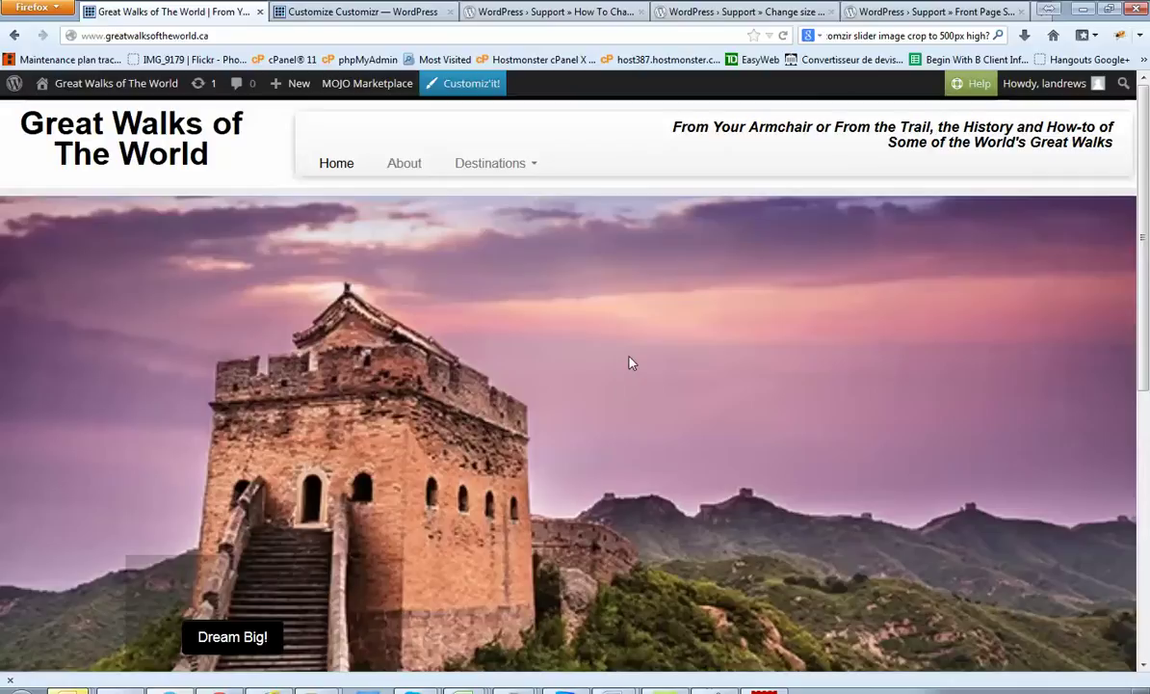
pyautogui.scroll(-2, 629, 362)
pyautogui.scroll(-2, 629, 363)
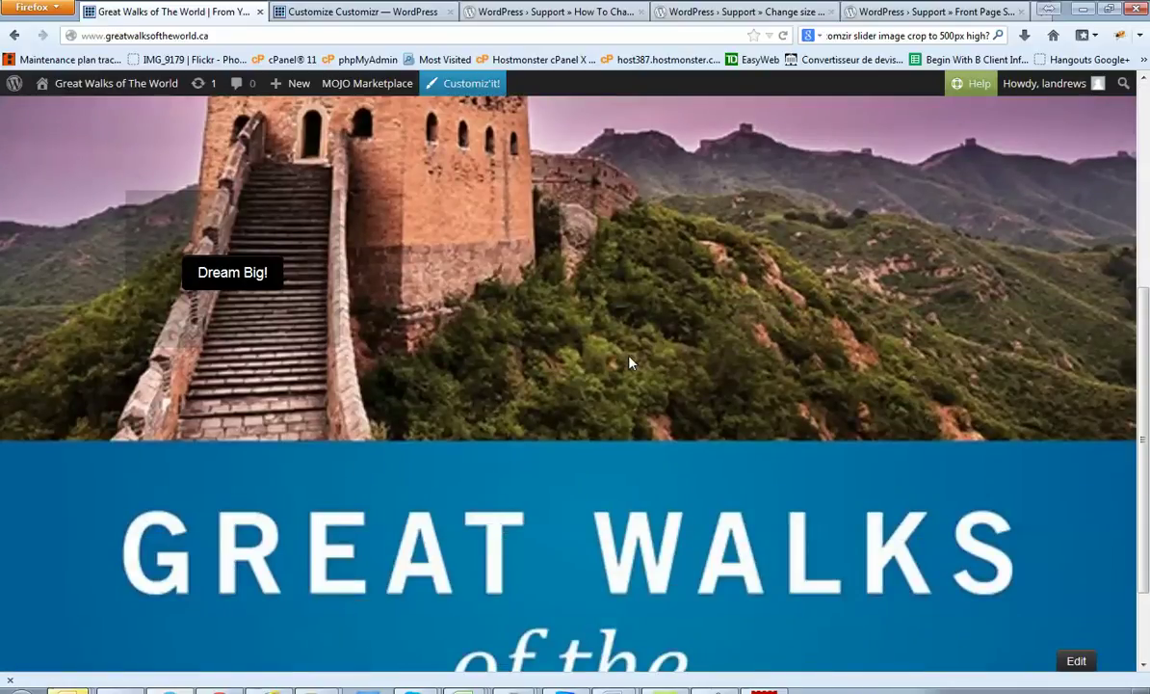
pyautogui.scroll(-2, 629, 362)
pyautogui.rightClick(566, 436)
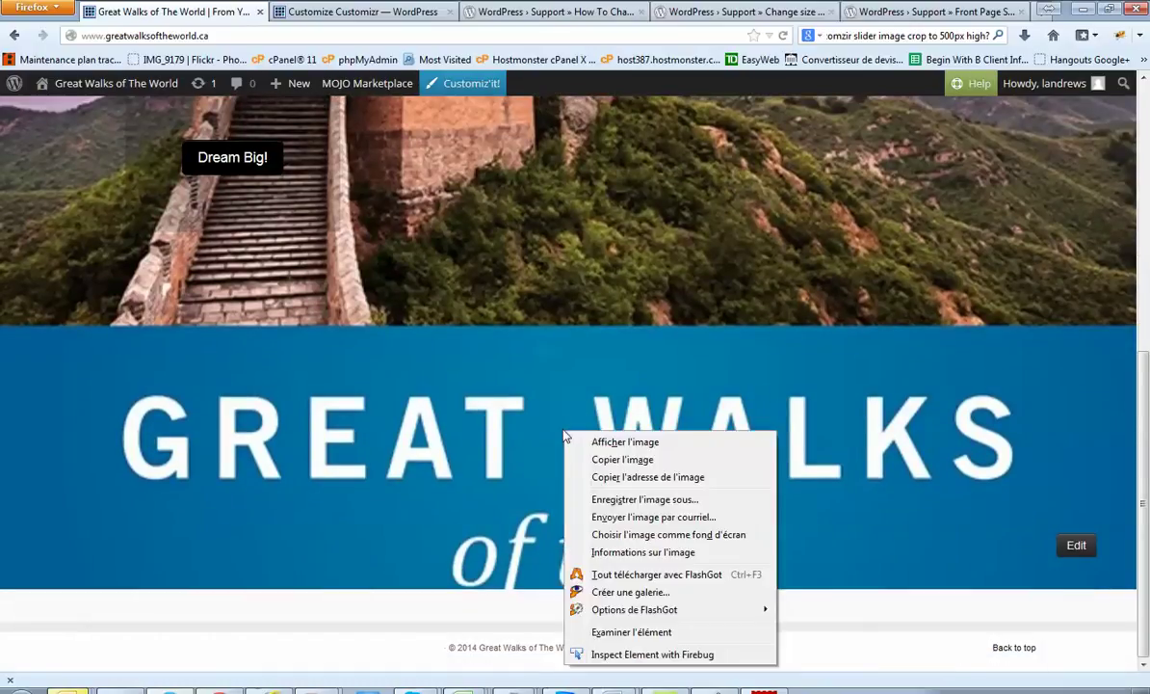
pyautogui.click(612, 655)
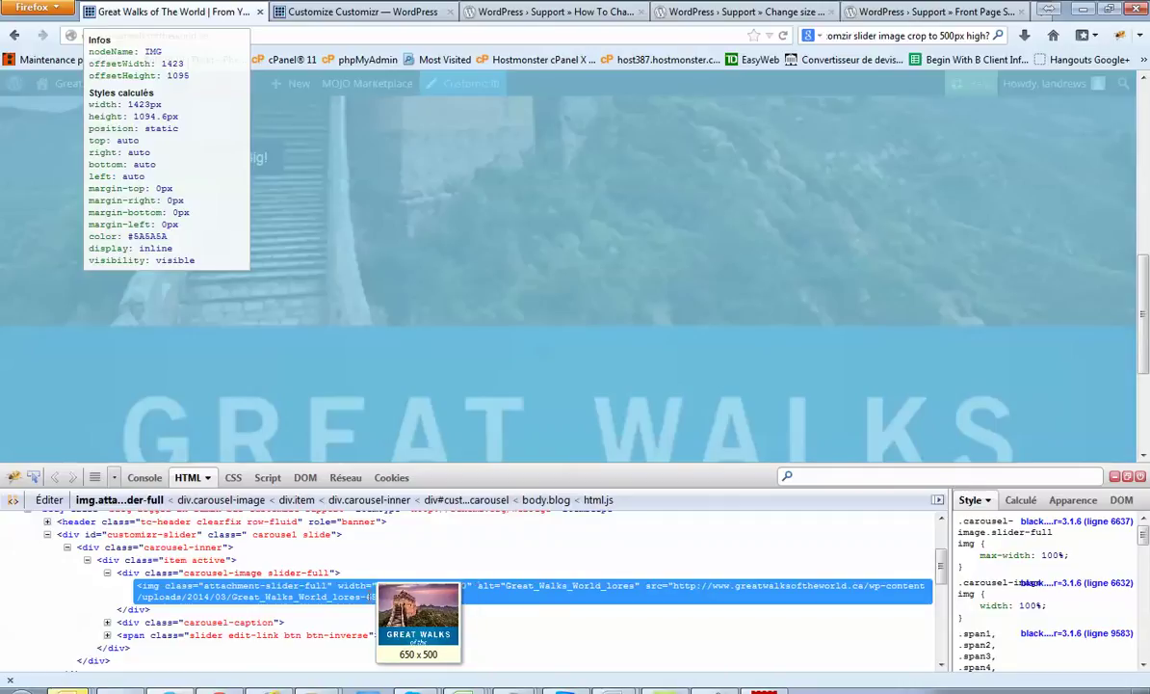
pyautogui.press('F12')
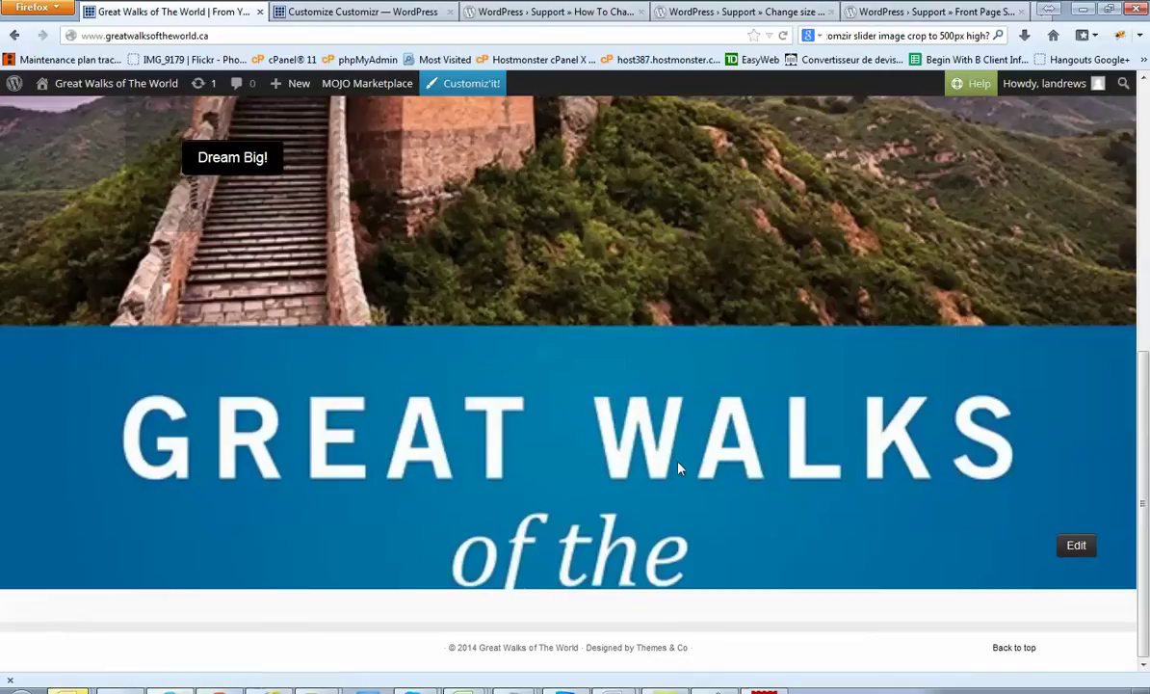
pyautogui.scroll(5, 677, 468)
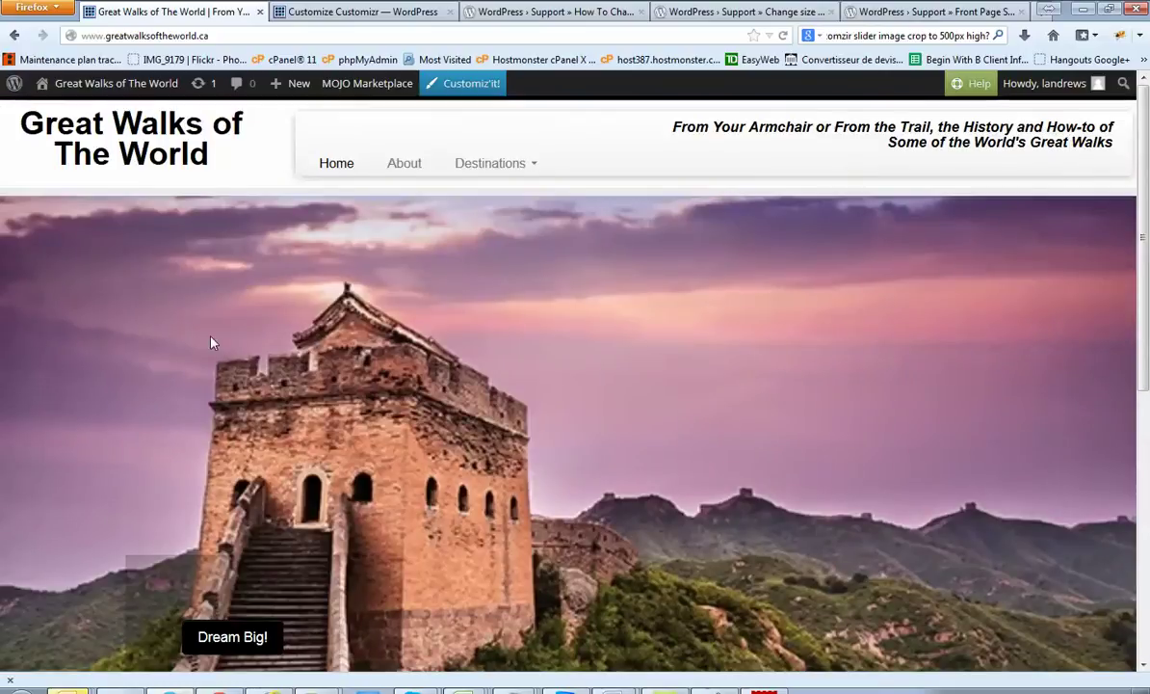
pyautogui.scroll(-3, 824, 395)
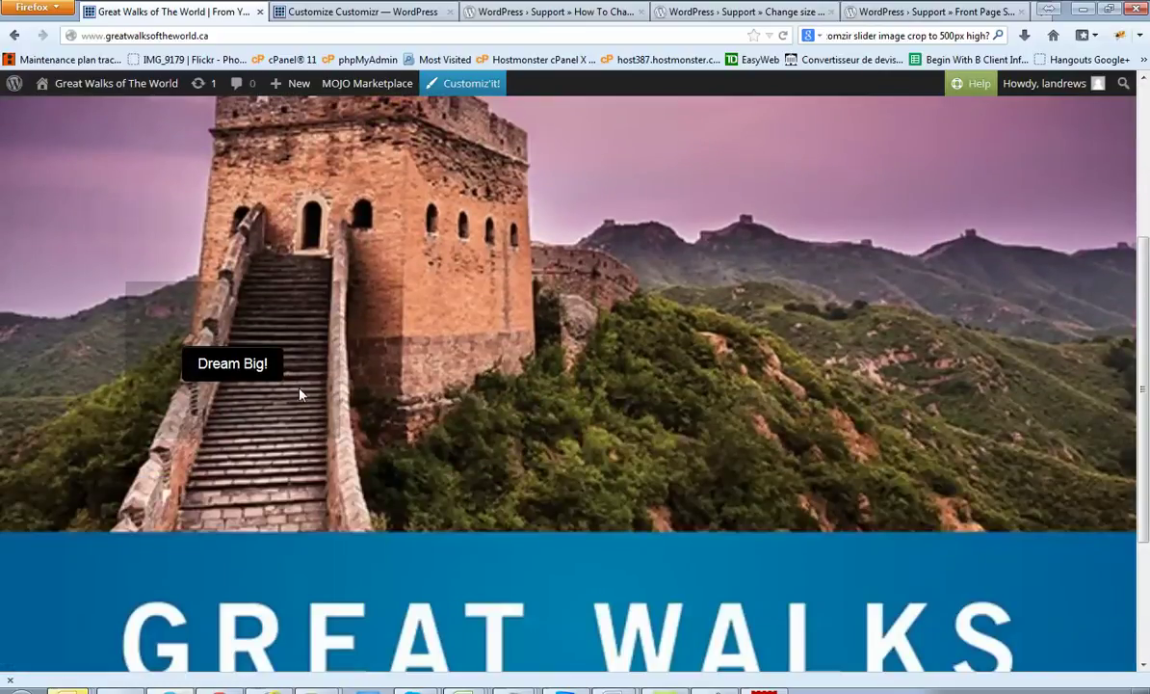
pyautogui.scroll(-3, 462, 393)
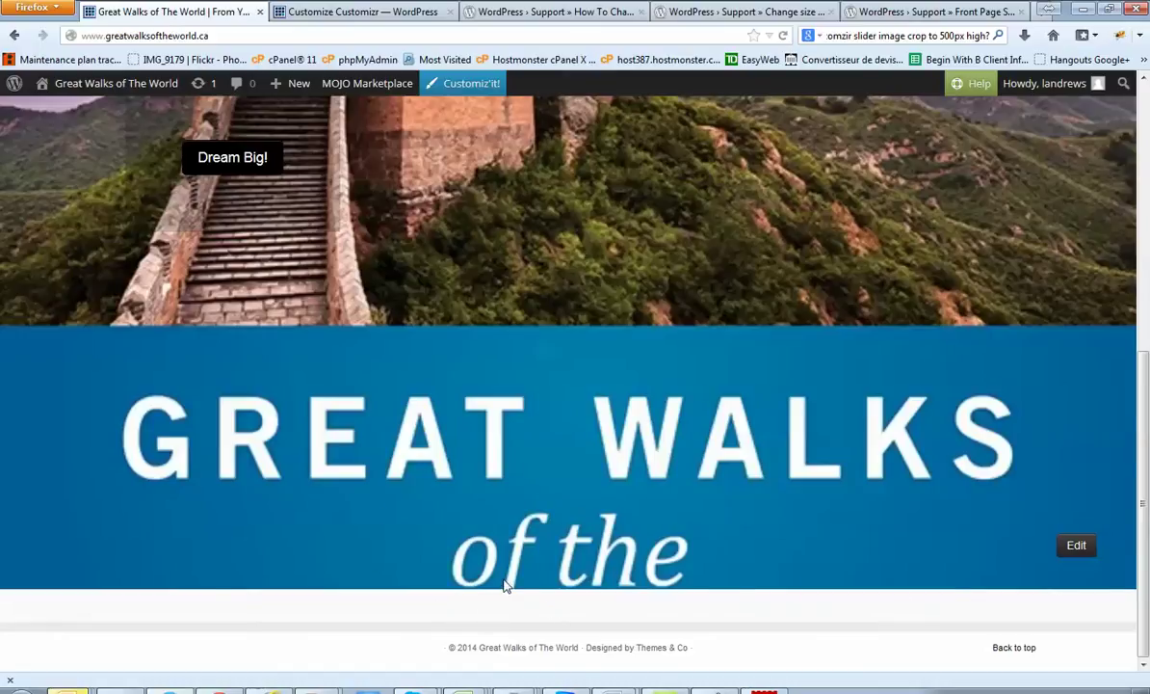
pyautogui.scroll(7, 472, 558)
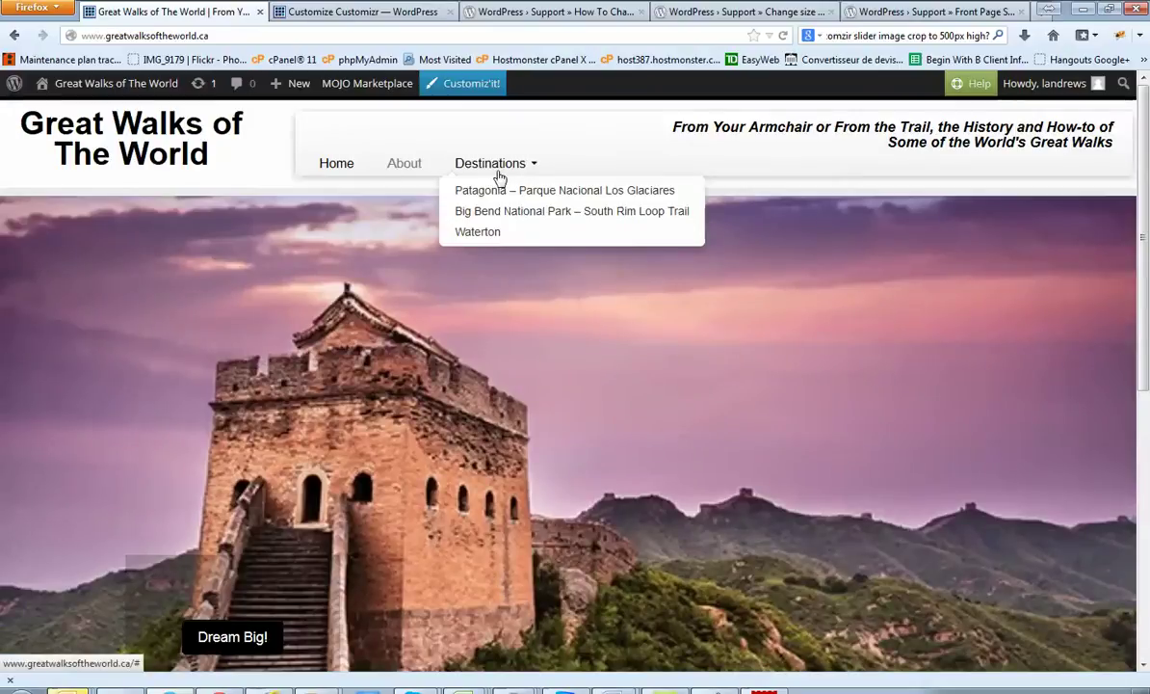
# - Visit the Patagonia destination page, then the Big Bend destination page
pyautogui.click(486, 195)
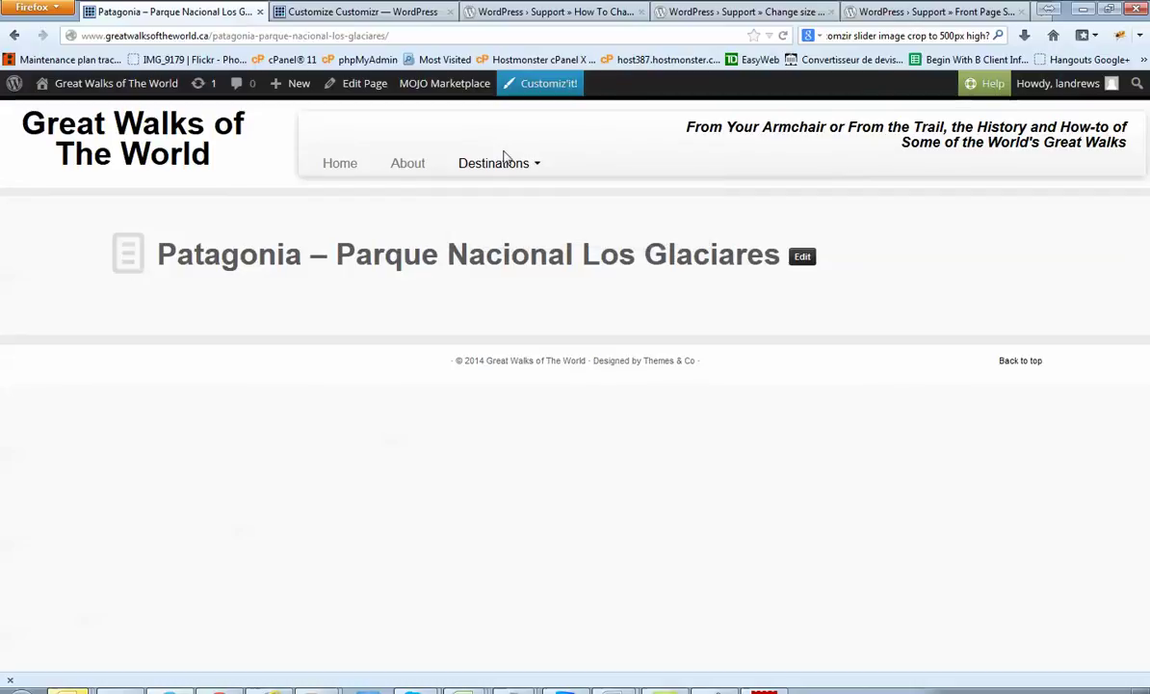
pyautogui.moveTo(493, 164)
pyautogui.click(487, 213)
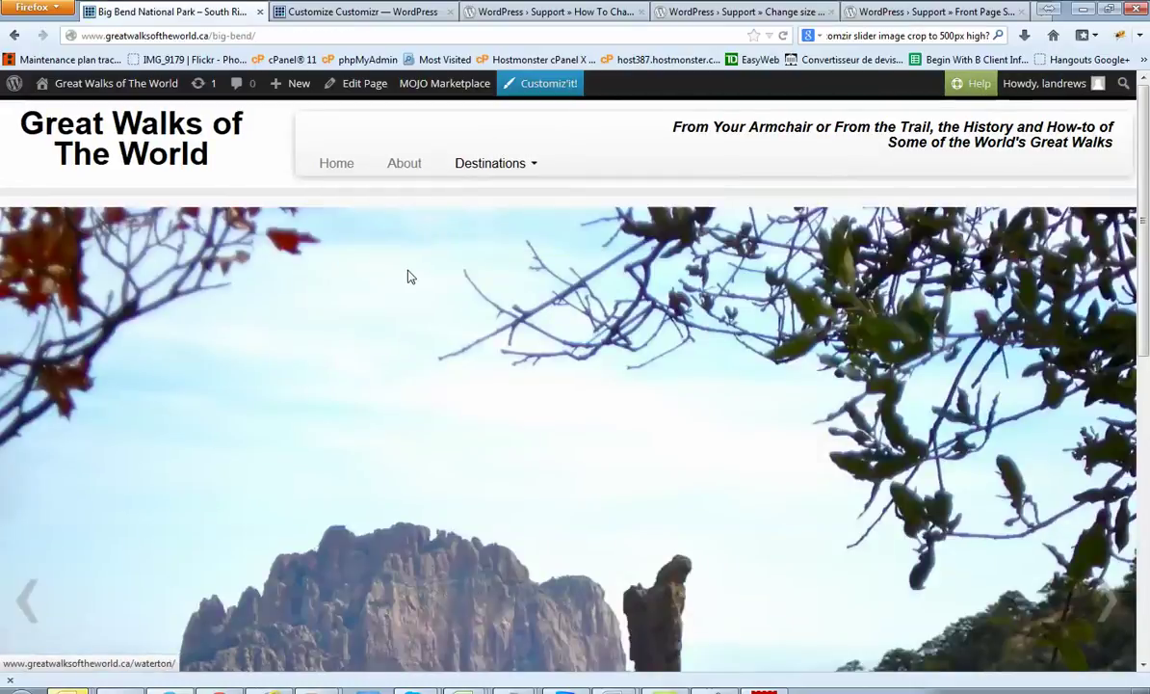
pyautogui.scroll(-5, 469, 369)
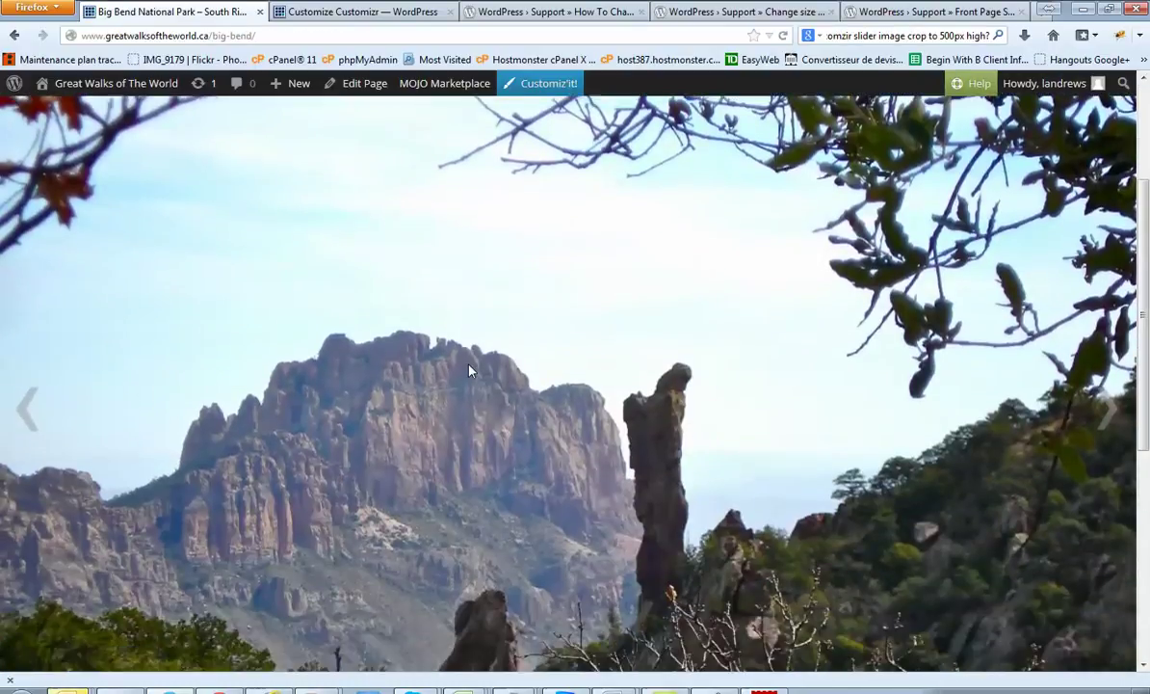
pyautogui.scroll(3, 653, 418)
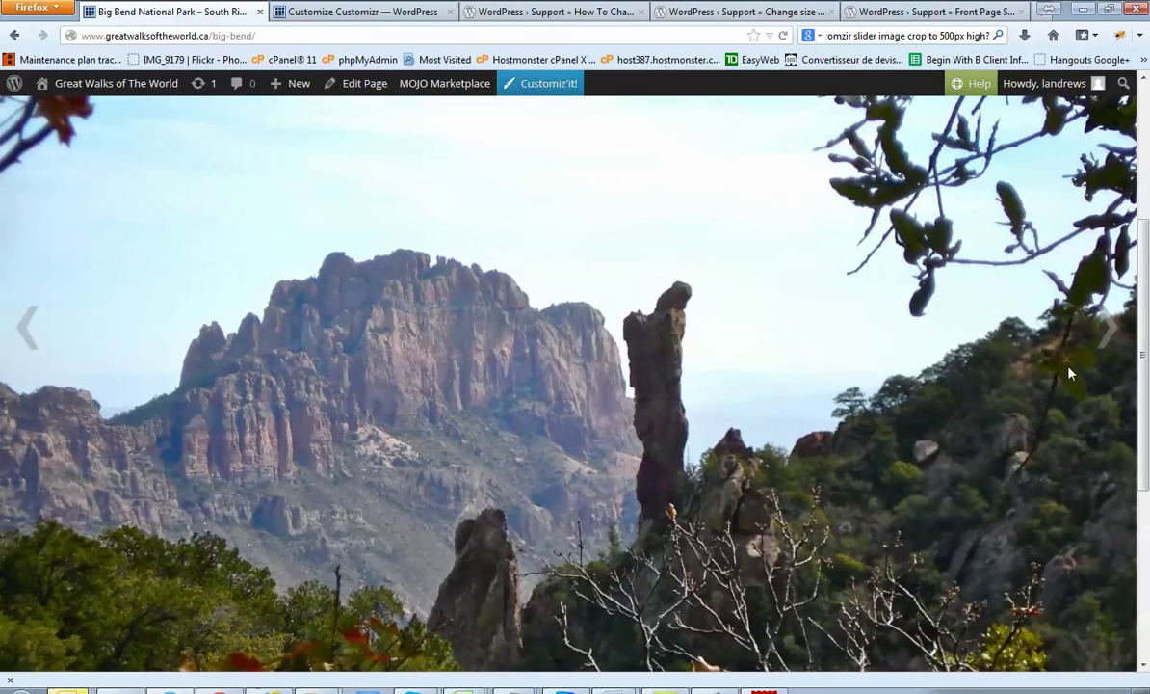
# - Advance the Big Bend slider through six photos and scroll to check its height
pyautogui.click(1109, 334)
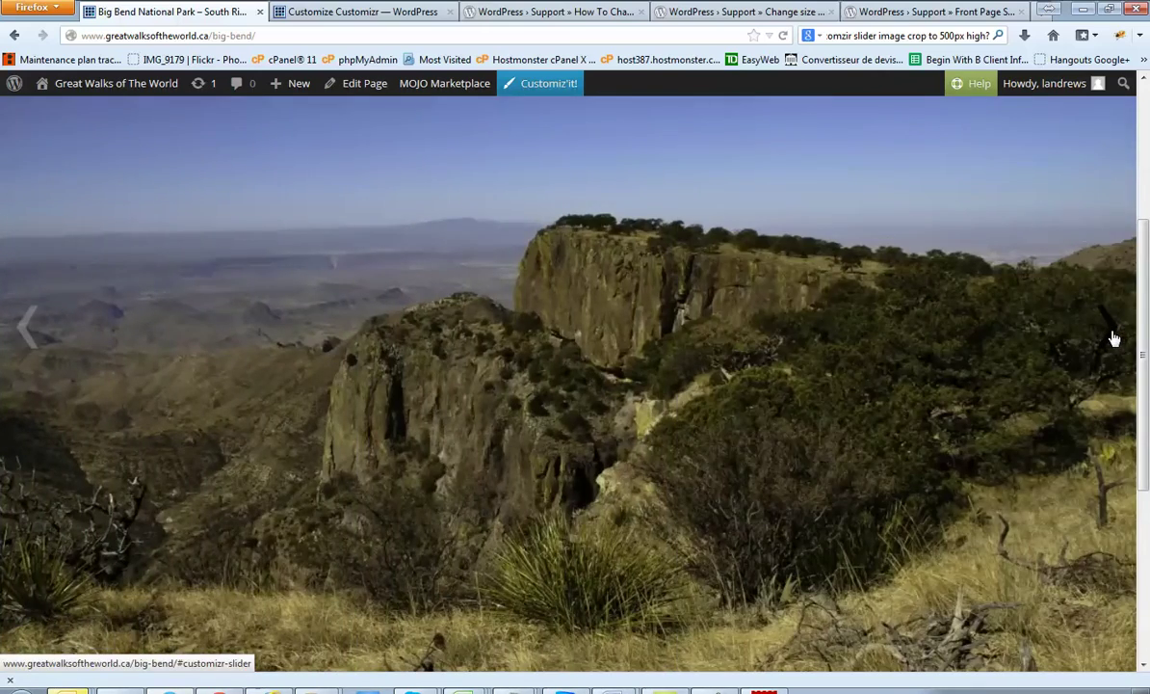
pyautogui.click(1113, 338)
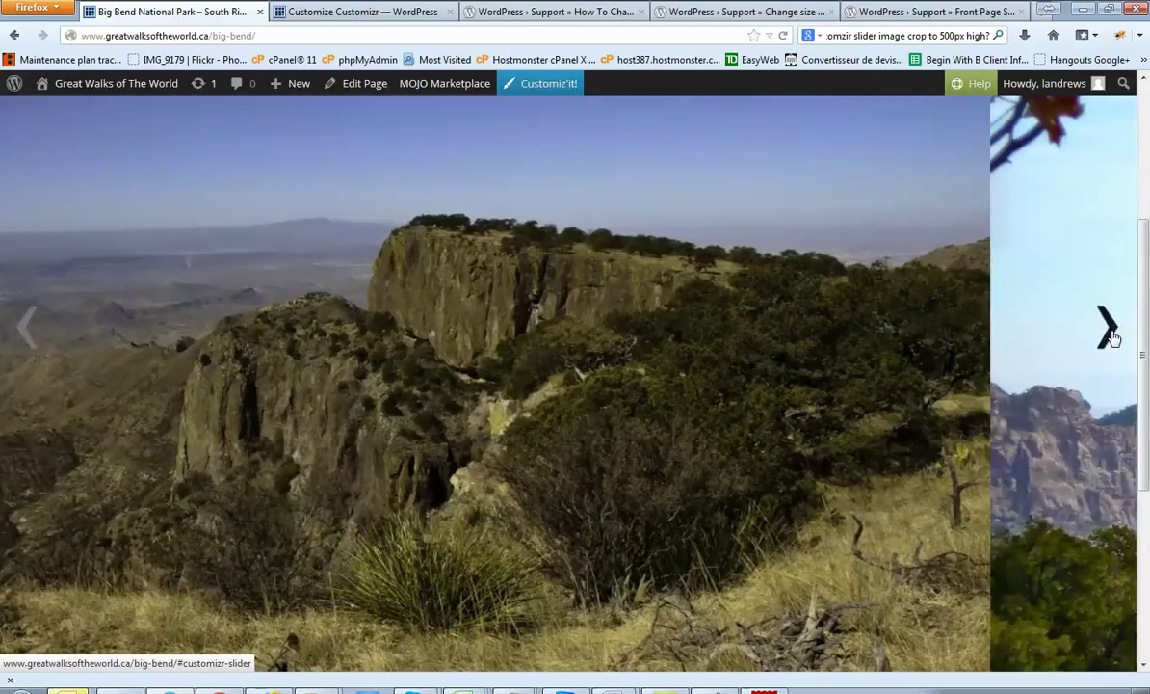
pyautogui.click(1114, 338)
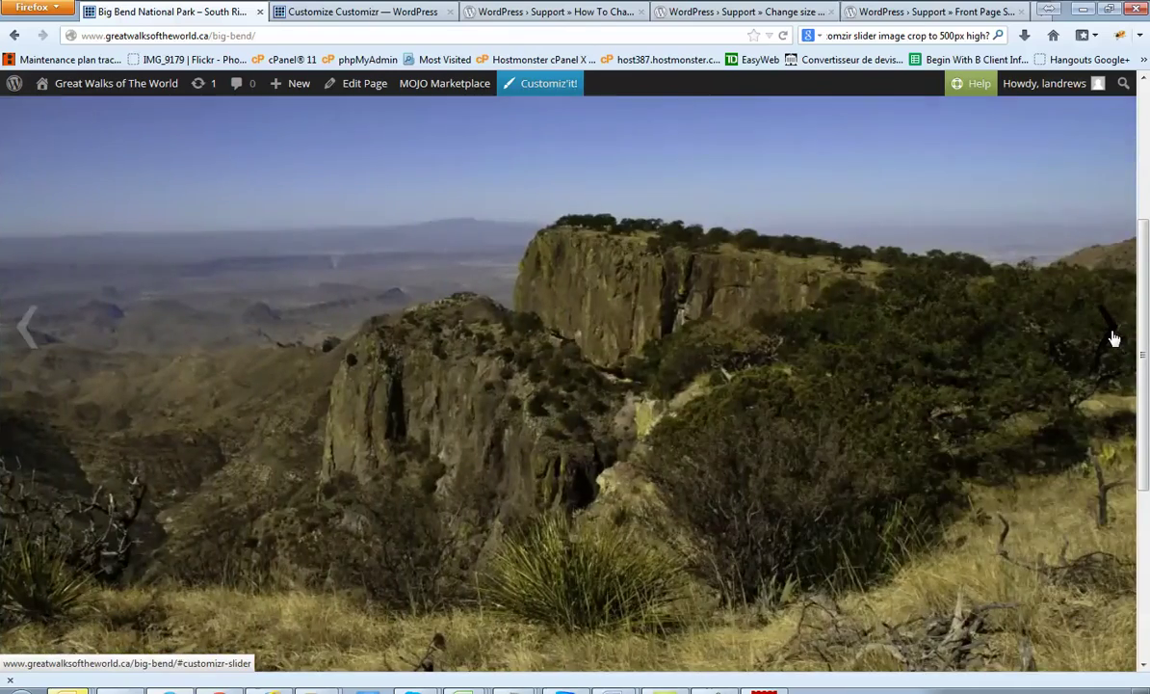
pyautogui.click(1114, 338)
pyautogui.click(1113, 338)
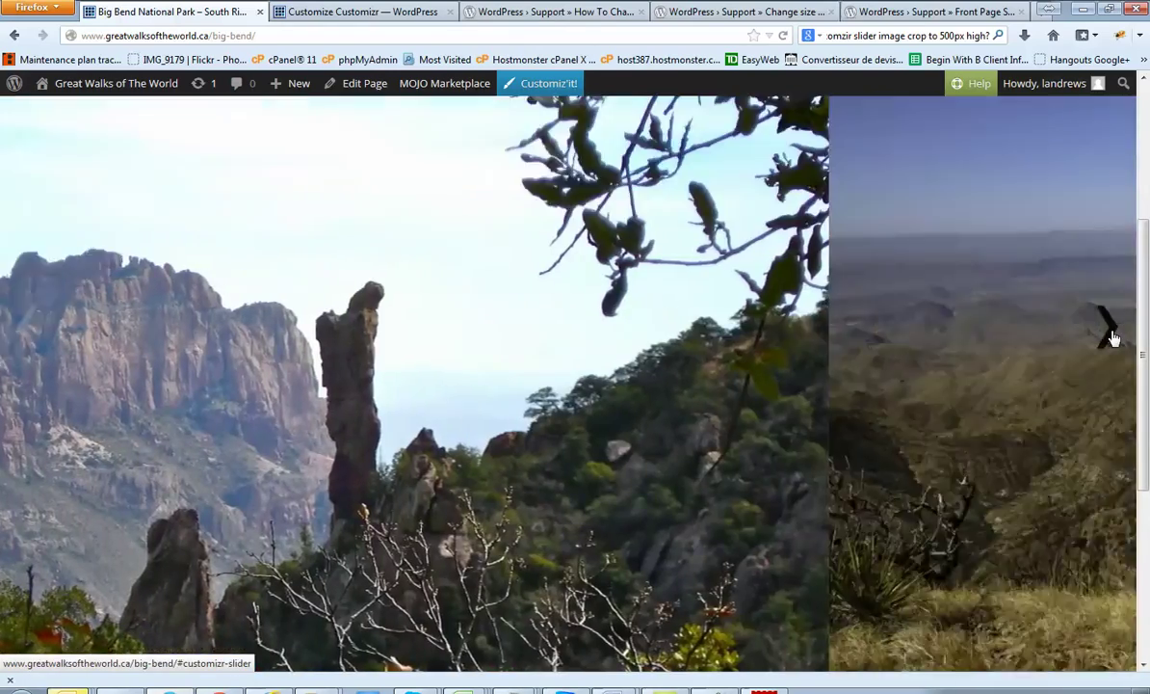
pyautogui.click(1112, 334)
pyautogui.scroll(-2, 934, 319)
pyautogui.scroll(-2, 934, 318)
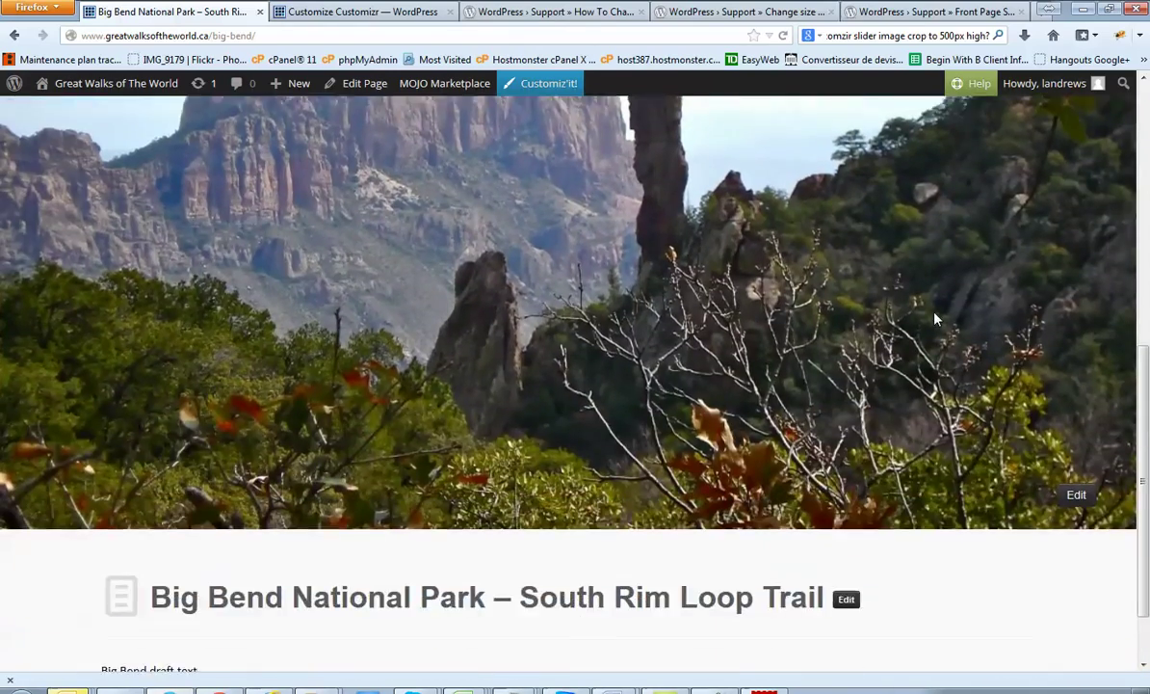
pyautogui.scroll(7, 925, 318)
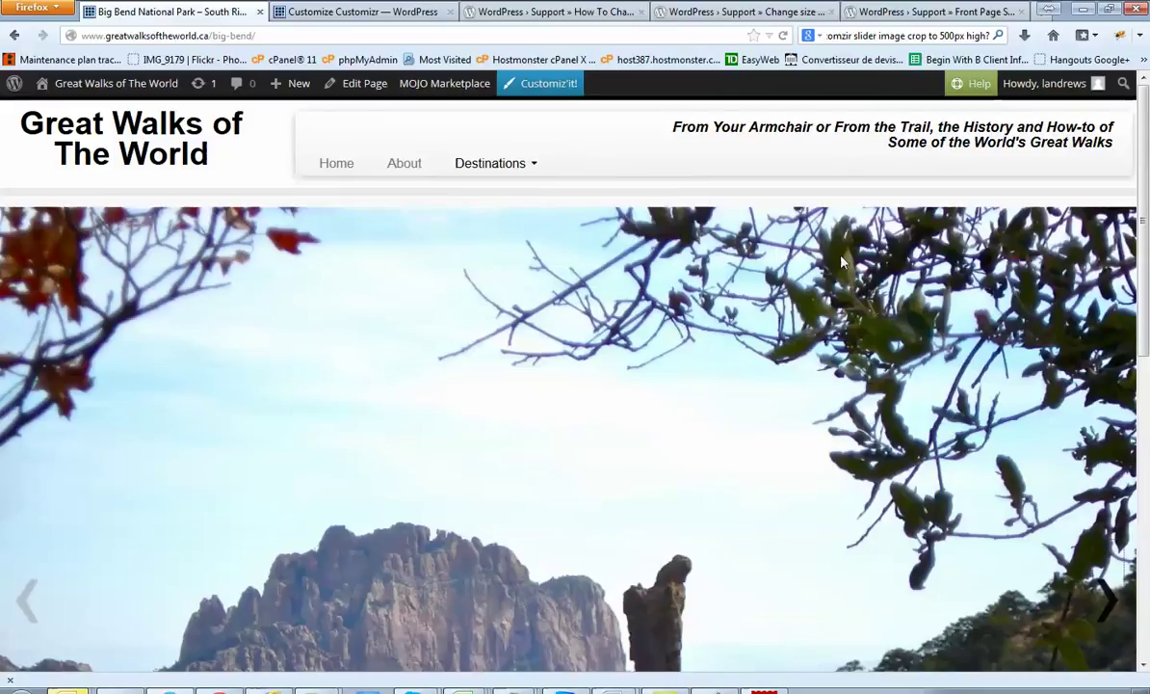
pyautogui.scroll(-2, 578, 437)
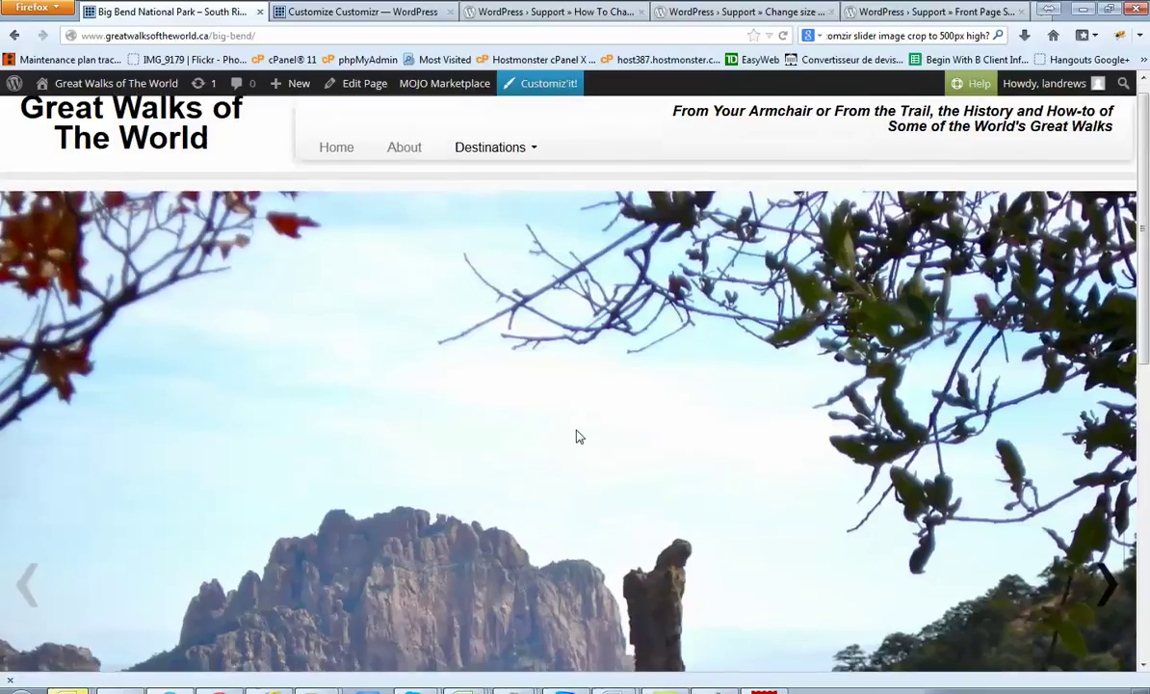
pyautogui.scroll(1, 662, 425)
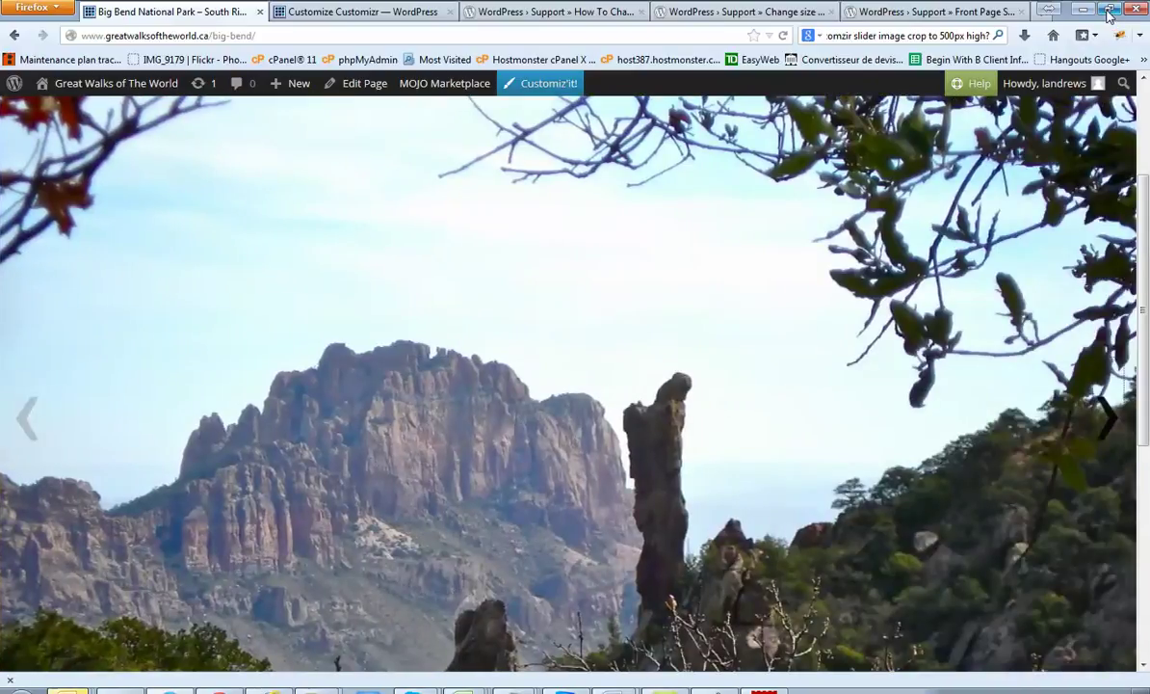
# - View the Big Bend page in a narrow, phone-width browser window, then widen it again
pyautogui.click(1110, 12)
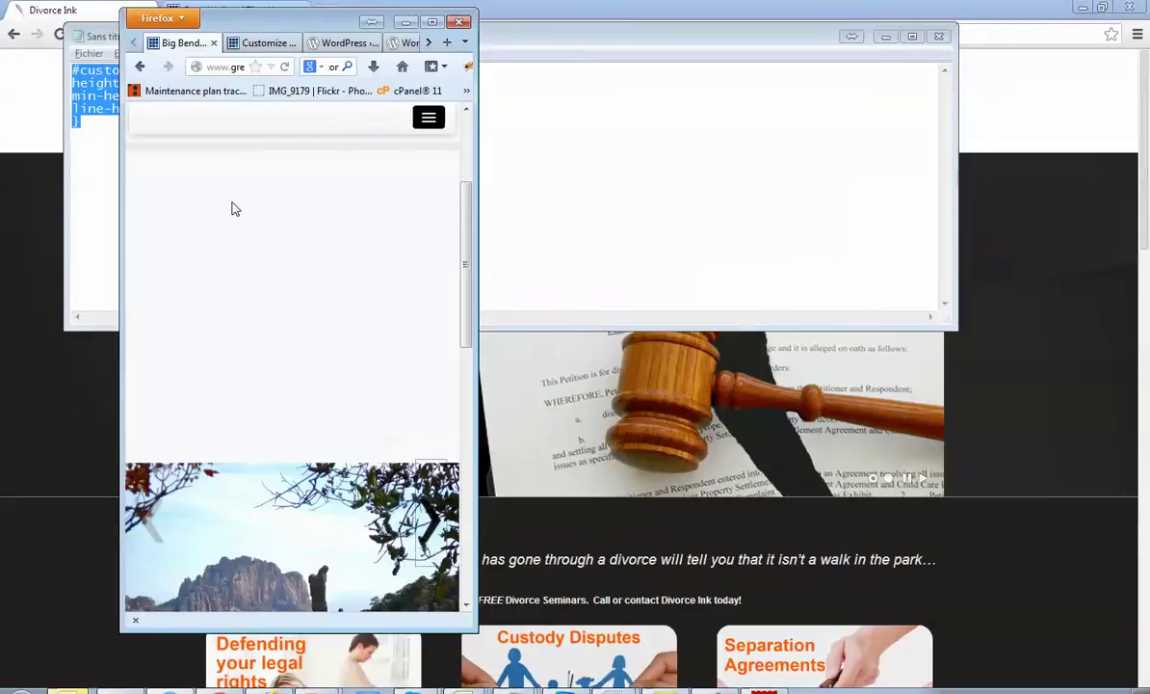
pyautogui.moveTo(339, 29); pyautogui.dragTo(512, 39)
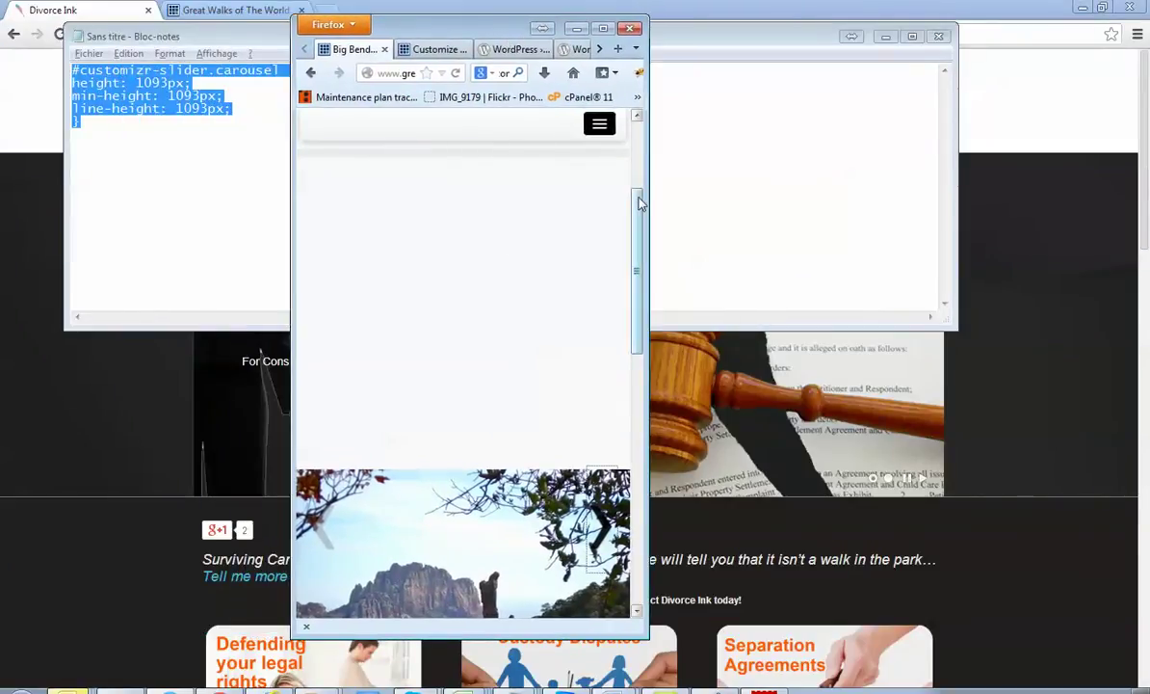
pyautogui.moveTo(640, 202); pyautogui.dragTo(634, 170)
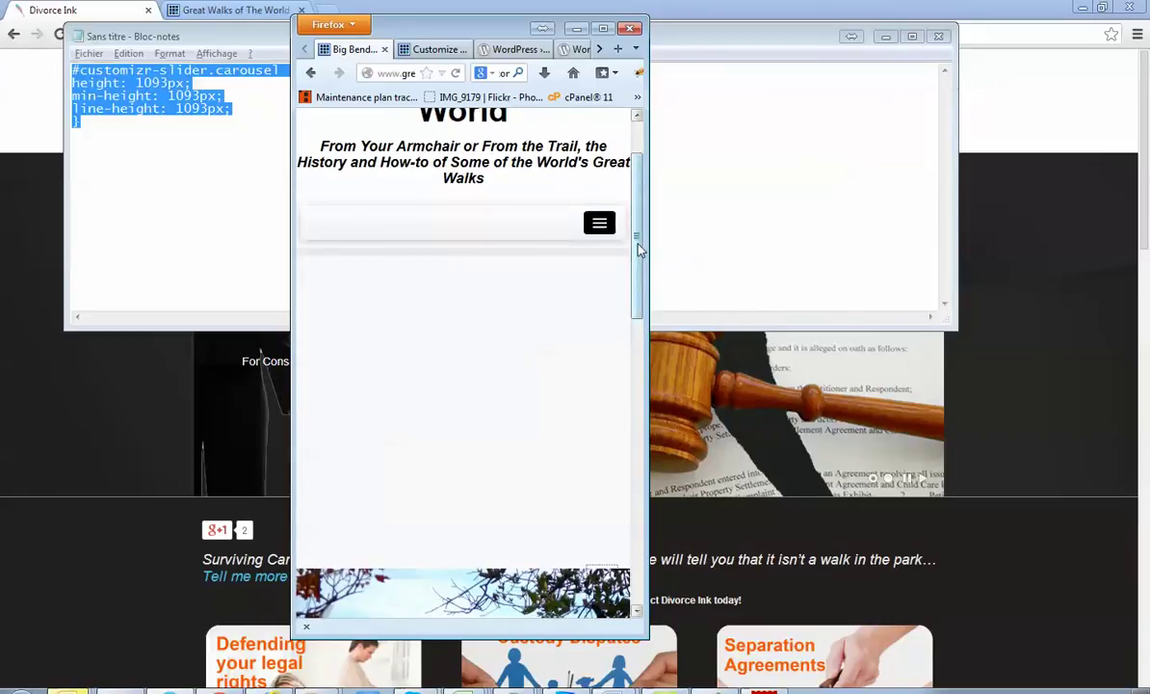
pyautogui.moveTo(637, 250); pyautogui.dragTo(637, 472)
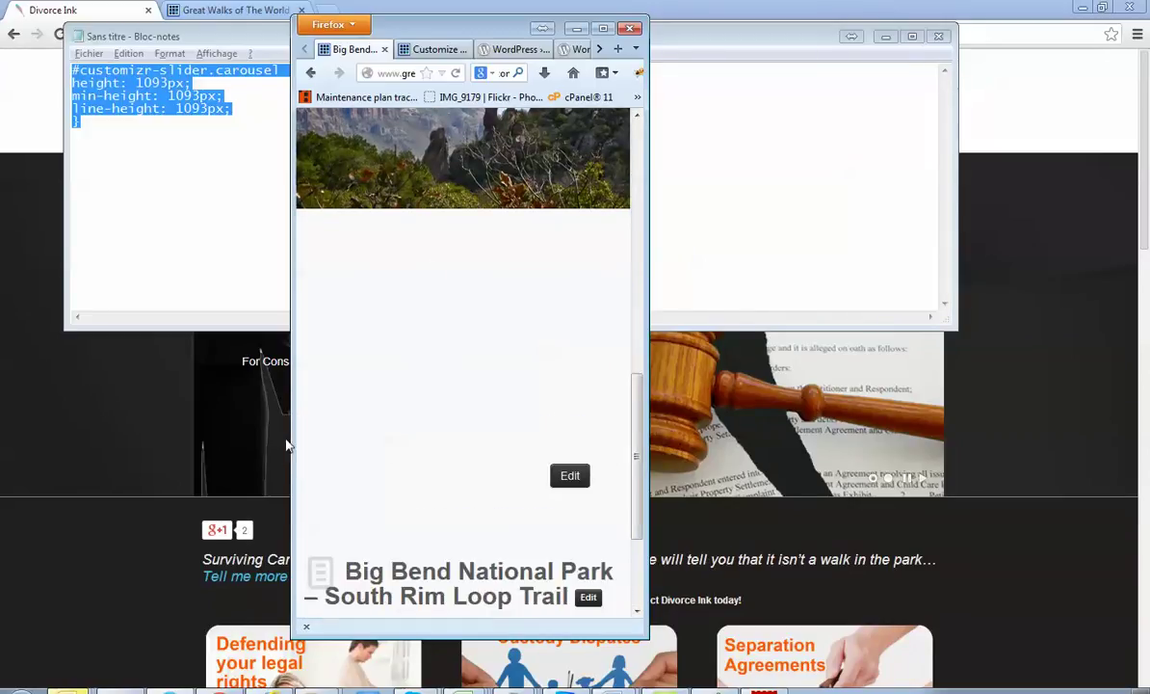
pyautogui.click(448, 403)
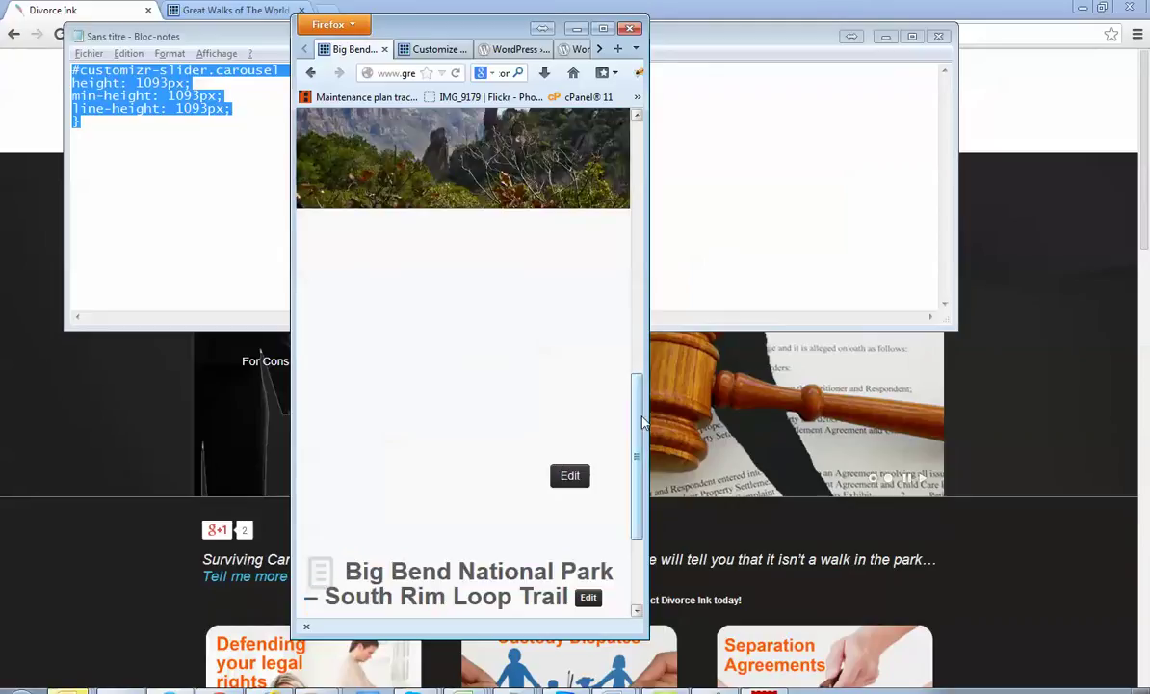
pyautogui.moveTo(641, 423); pyautogui.dragTo(838, 291)
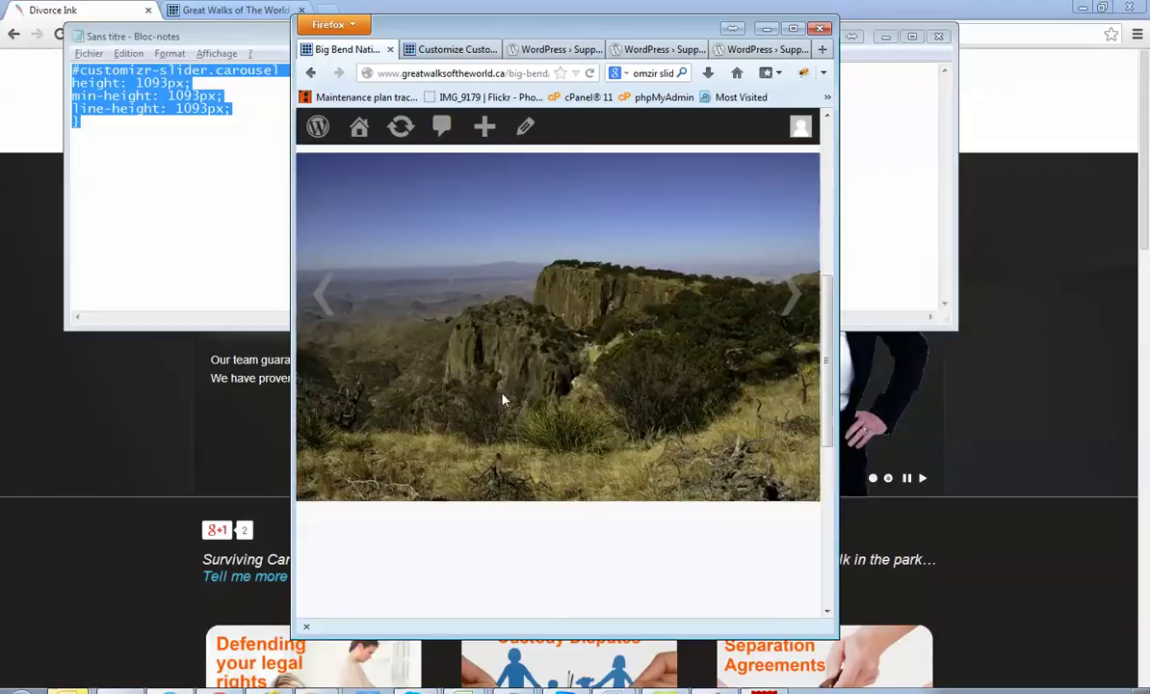
pyautogui.moveTo(838, 344); pyautogui.dragTo(1059, 344)
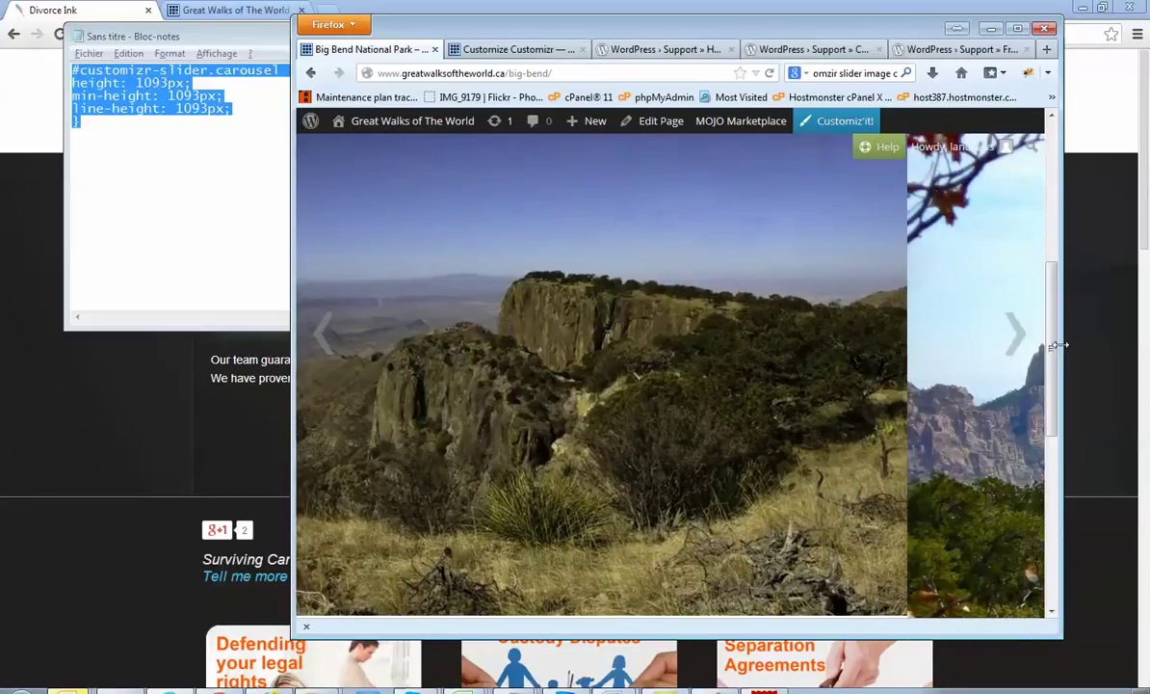
# - Maximise the browser and scroll the Big Bend page to check the header, menu and slider
pyautogui.doubleClick(949, 27)
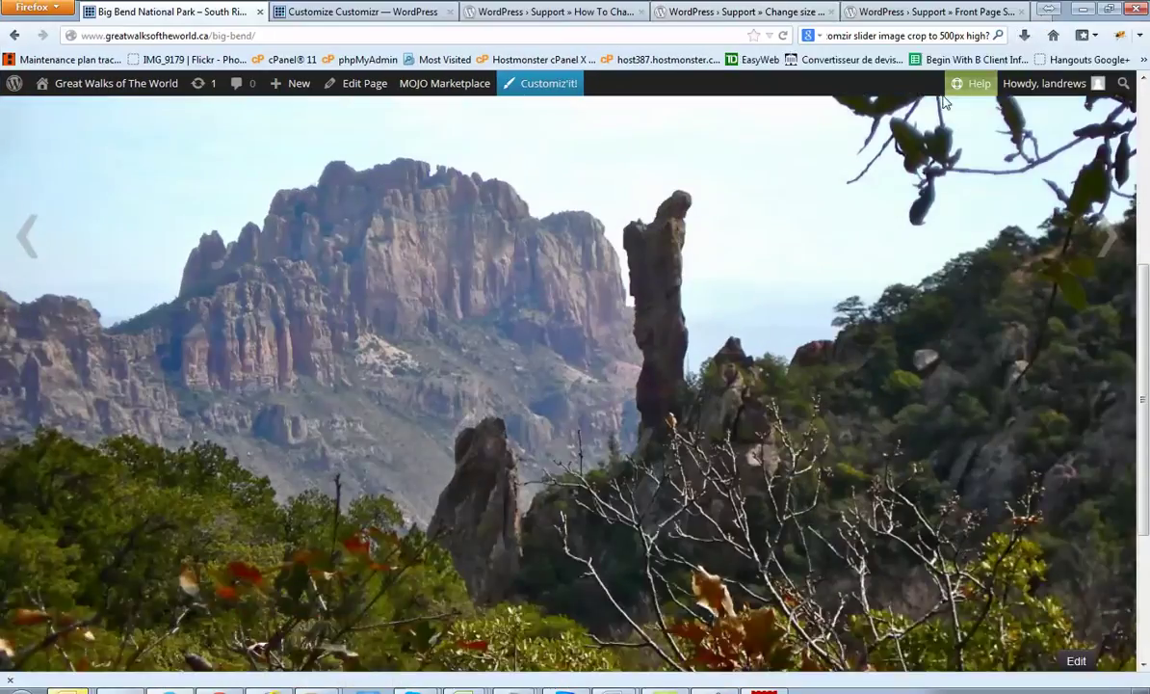
pyautogui.scroll(4, 607, 359)
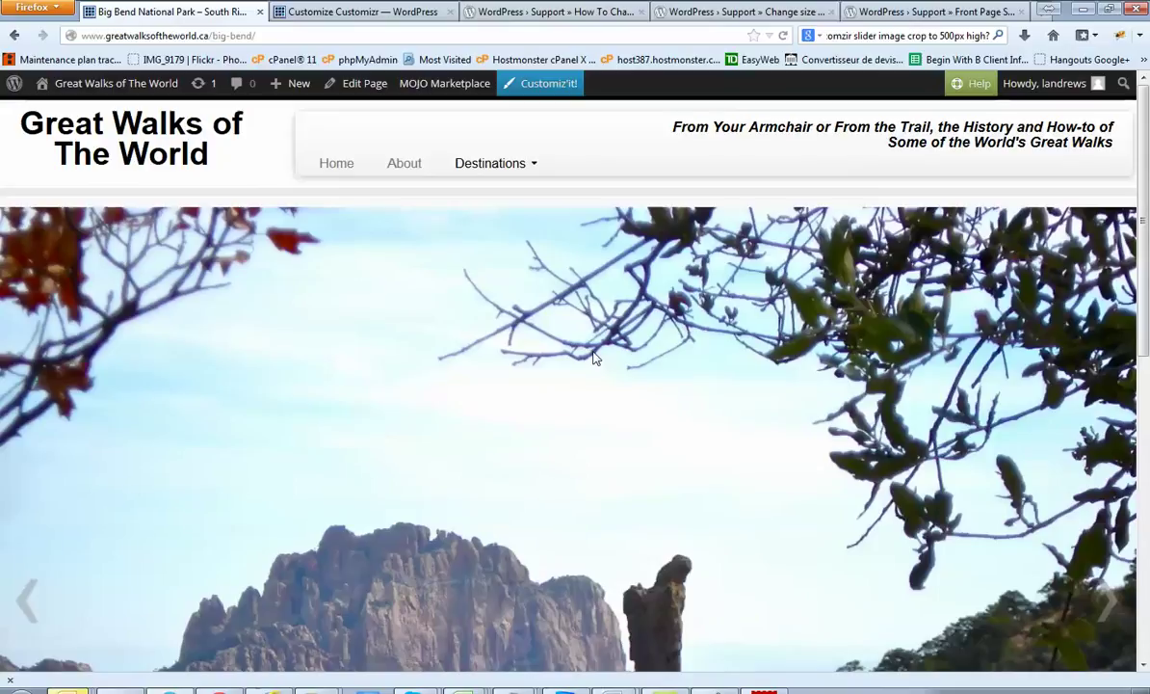
pyautogui.scroll(-3, 555, 390)
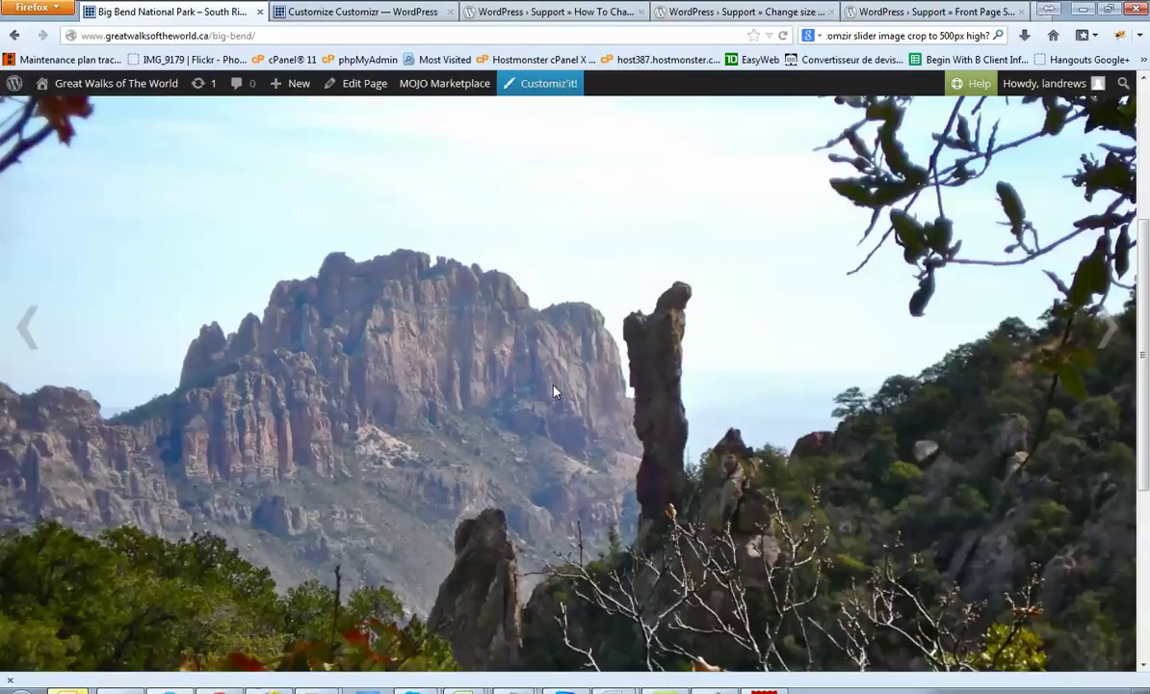
pyautogui.scroll(3, 554, 390)
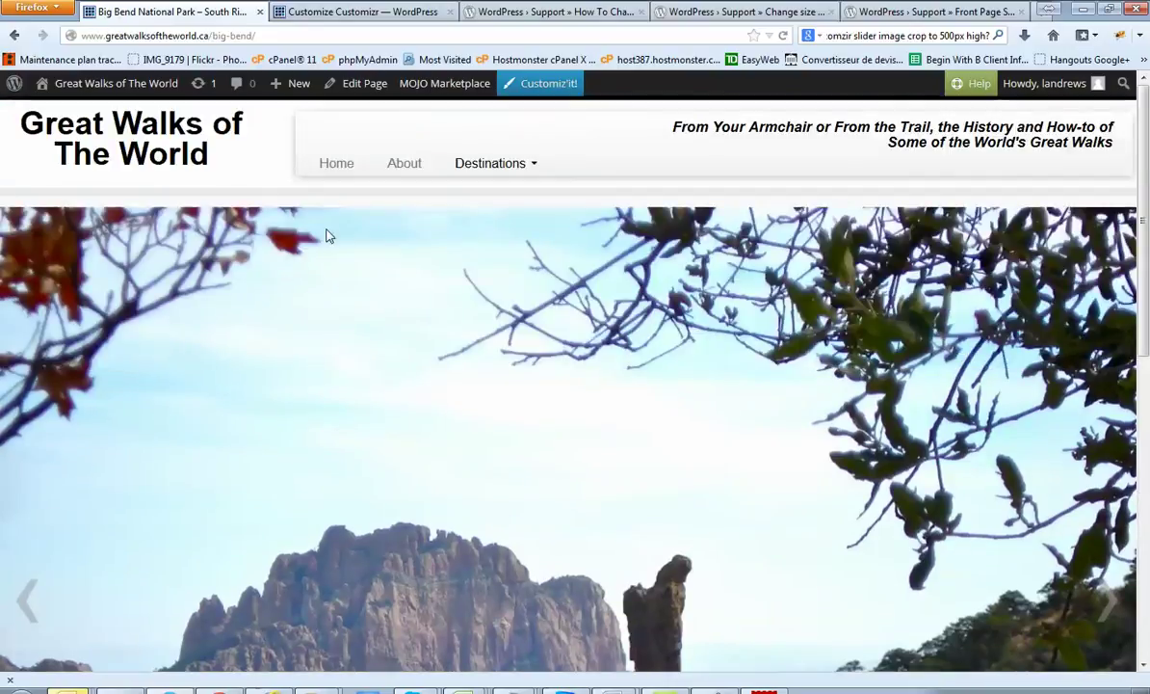
# - Go to Home and scroll repeatedly to check the tall Great Wall 'Dream Big!' slider
pyautogui.click(329, 170)
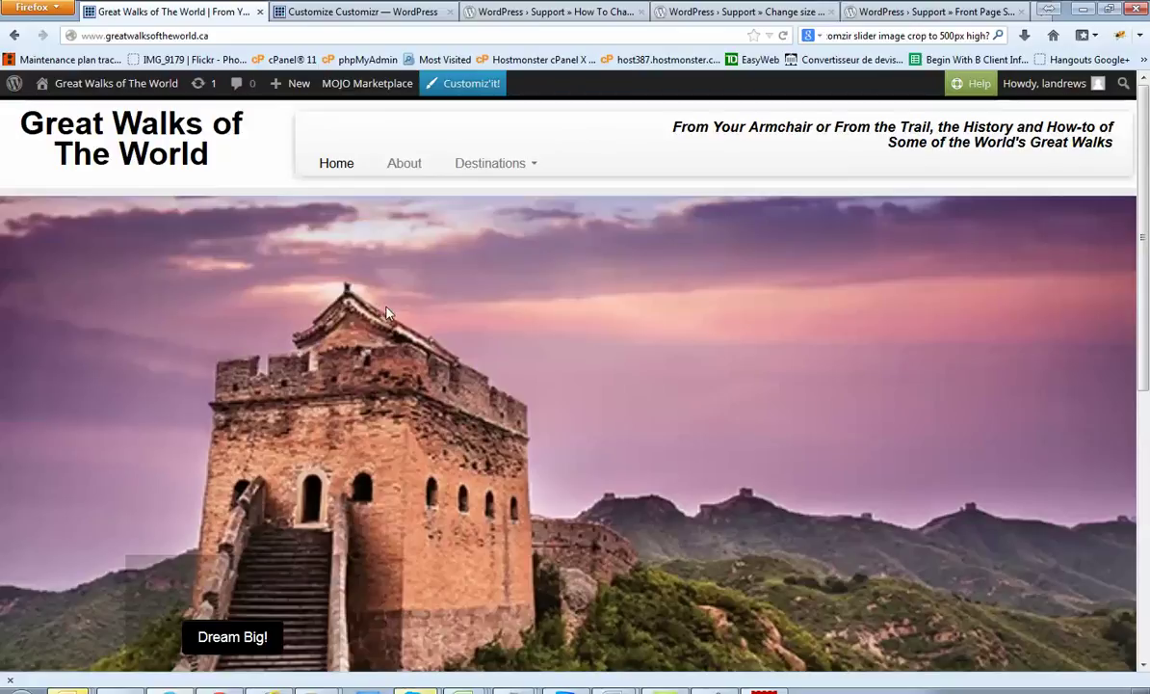
pyautogui.scroll(-5, 377, 309)
pyautogui.scroll(5, 528, 373)
pyautogui.scroll(-7, 647, 336)
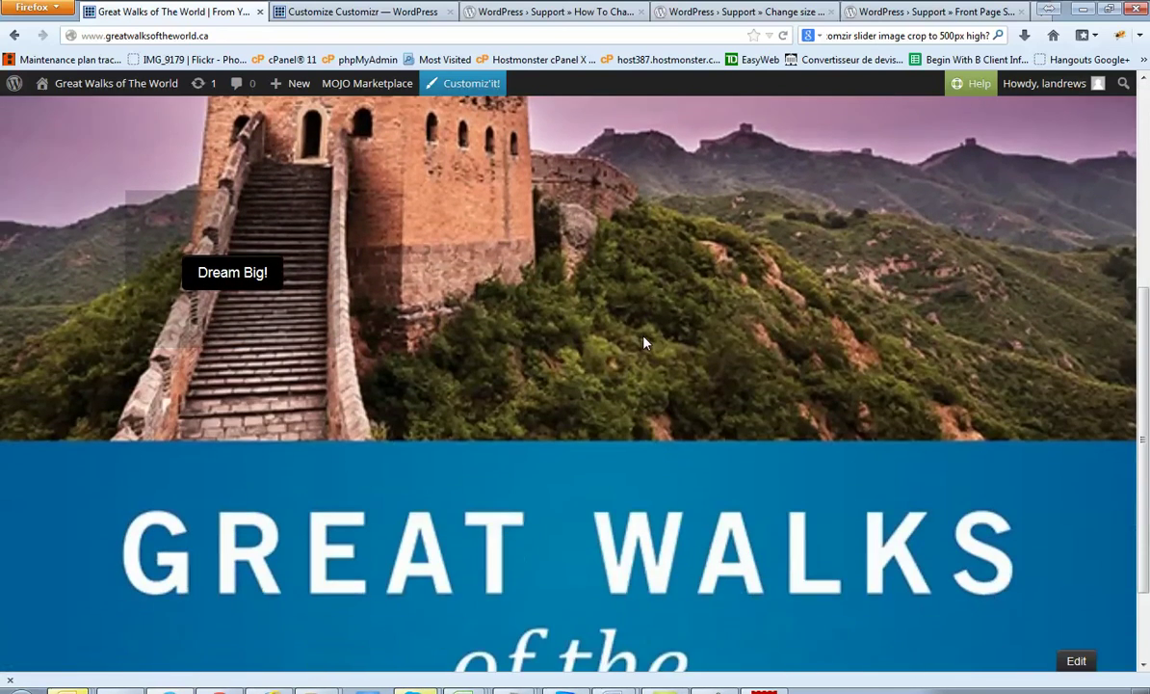
pyautogui.scroll(7, 646, 343)
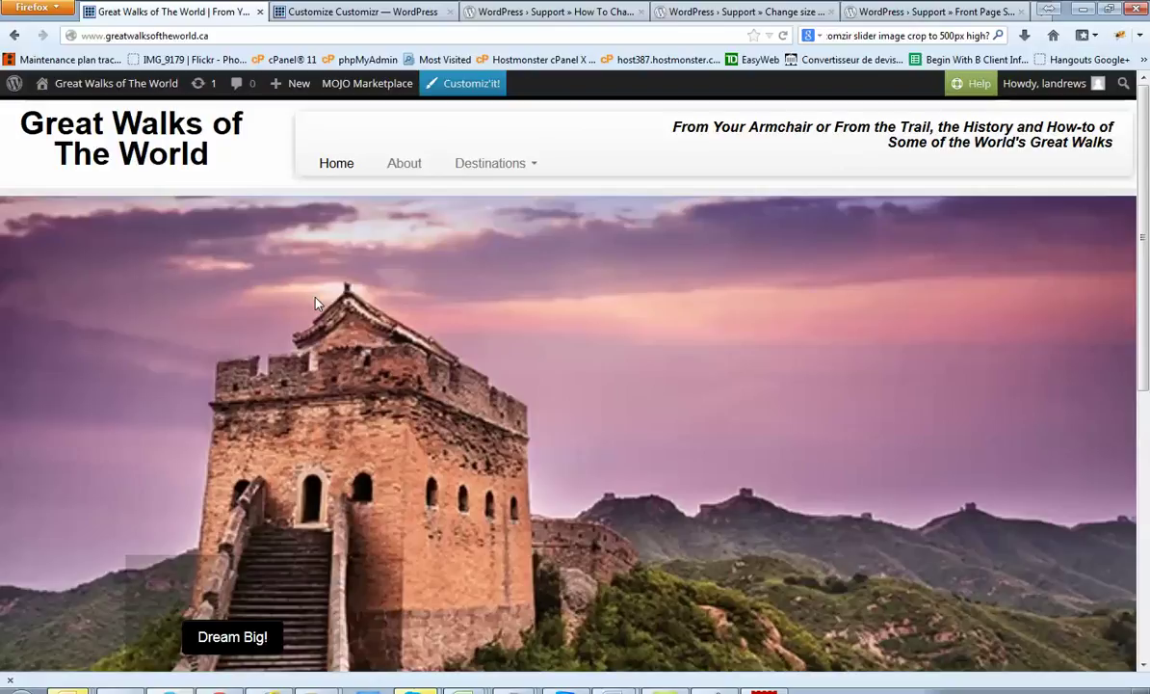
pyautogui.scroll(-2, 315, 302)
pyautogui.scroll(2, 330, 306)
pyautogui.scroll(-1, 487, 415)
pyautogui.scroll(-2, 487, 414)
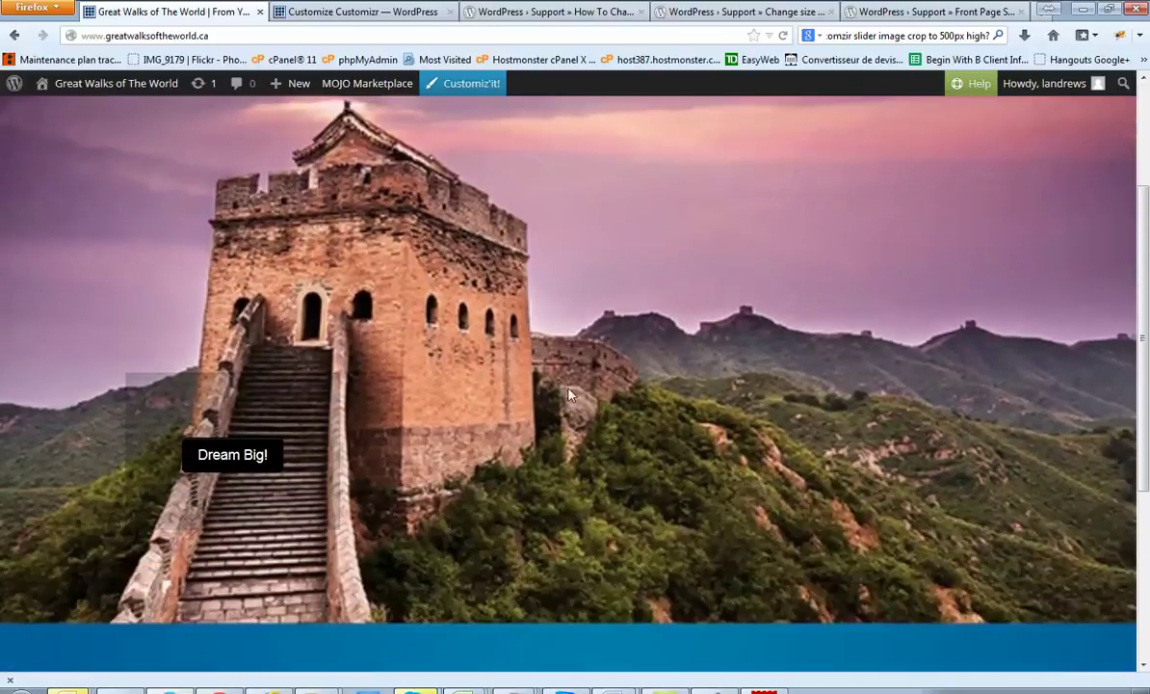
pyautogui.scroll(-4, 405, 363)
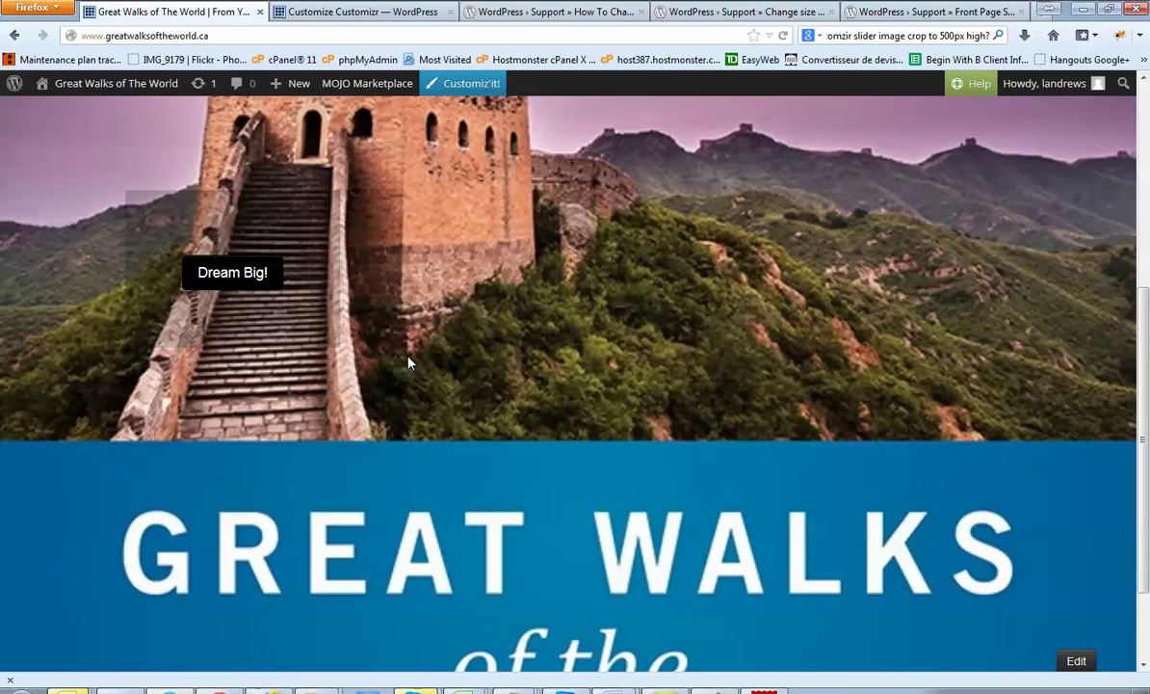
pyautogui.scroll(-3, 405, 363)
pyautogui.scroll(10, 407, 364)
pyautogui.scroll(-10, 407, 365)
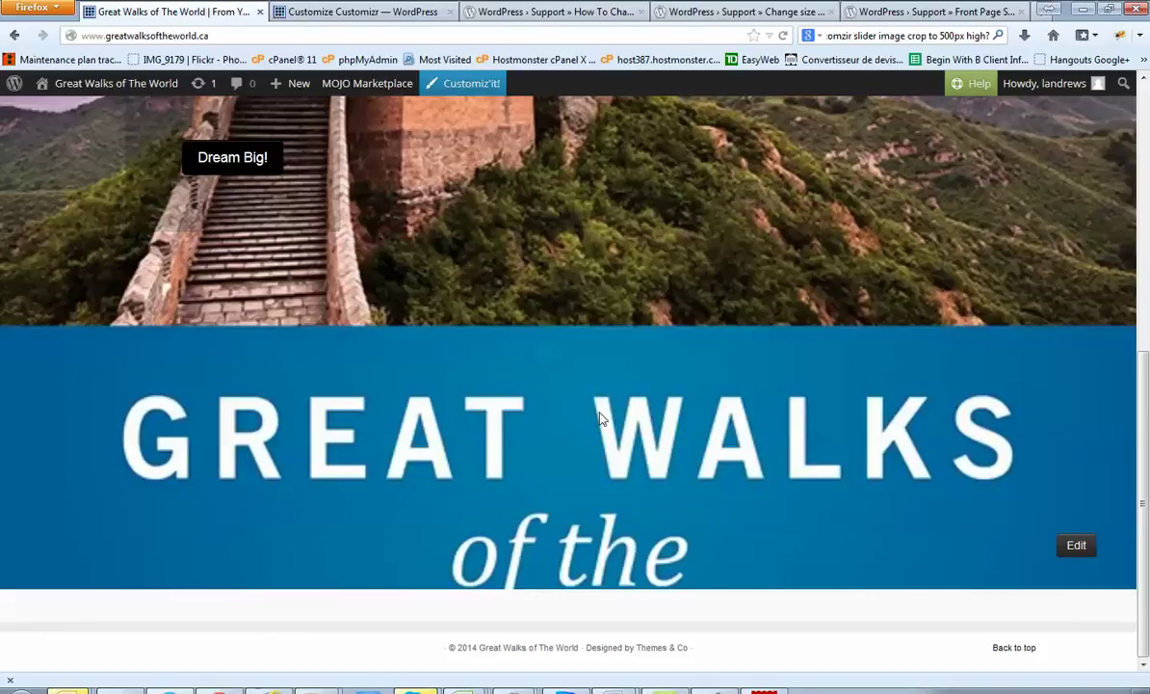
pyautogui.scroll(5, 598, 404)
pyautogui.scroll(-2, 598, 416)
pyautogui.scroll(-3, 599, 417)
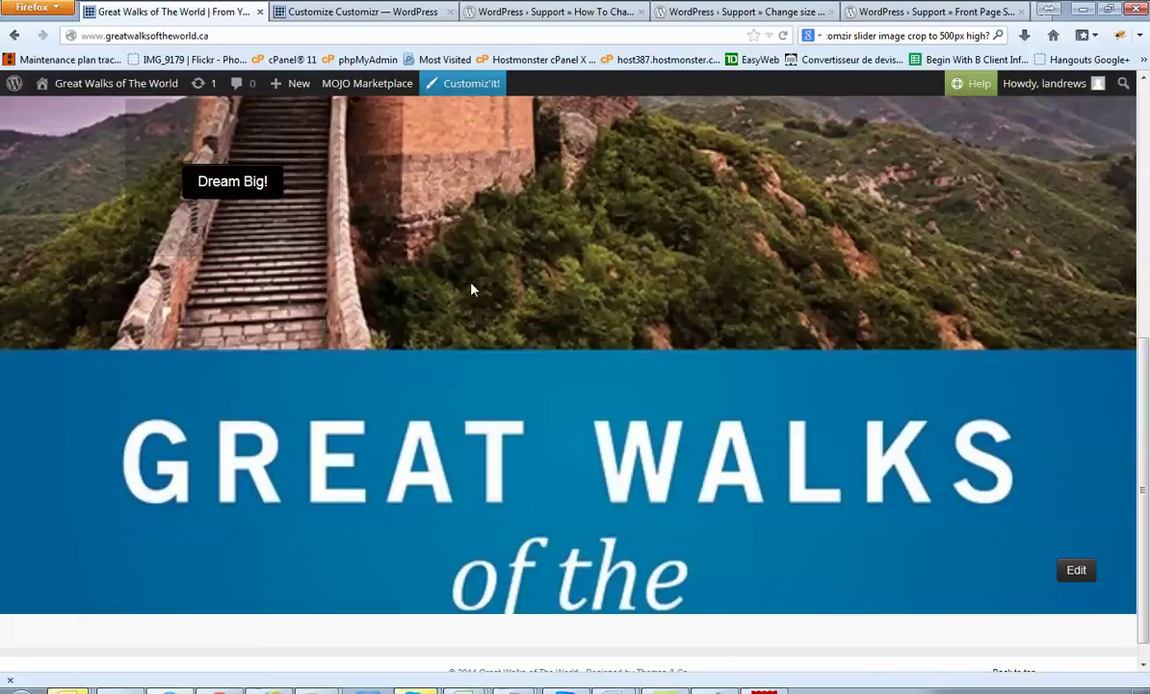
pyautogui.scroll(5, 570, 288)
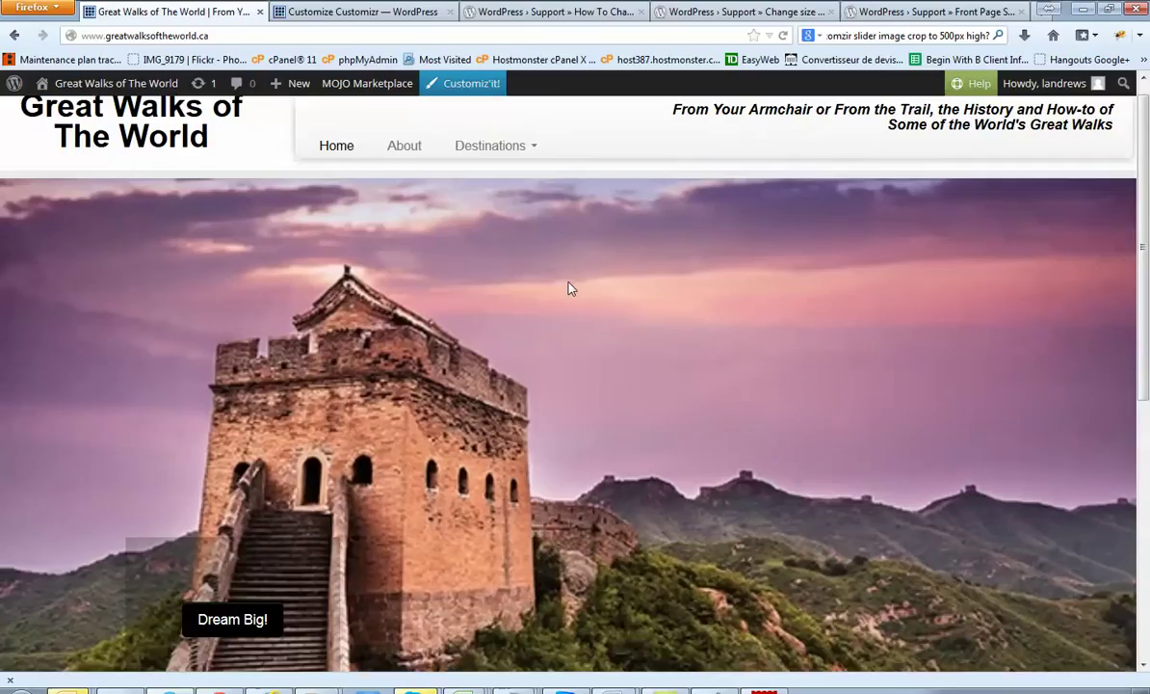
pyautogui.scroll(-3, 556, 305)
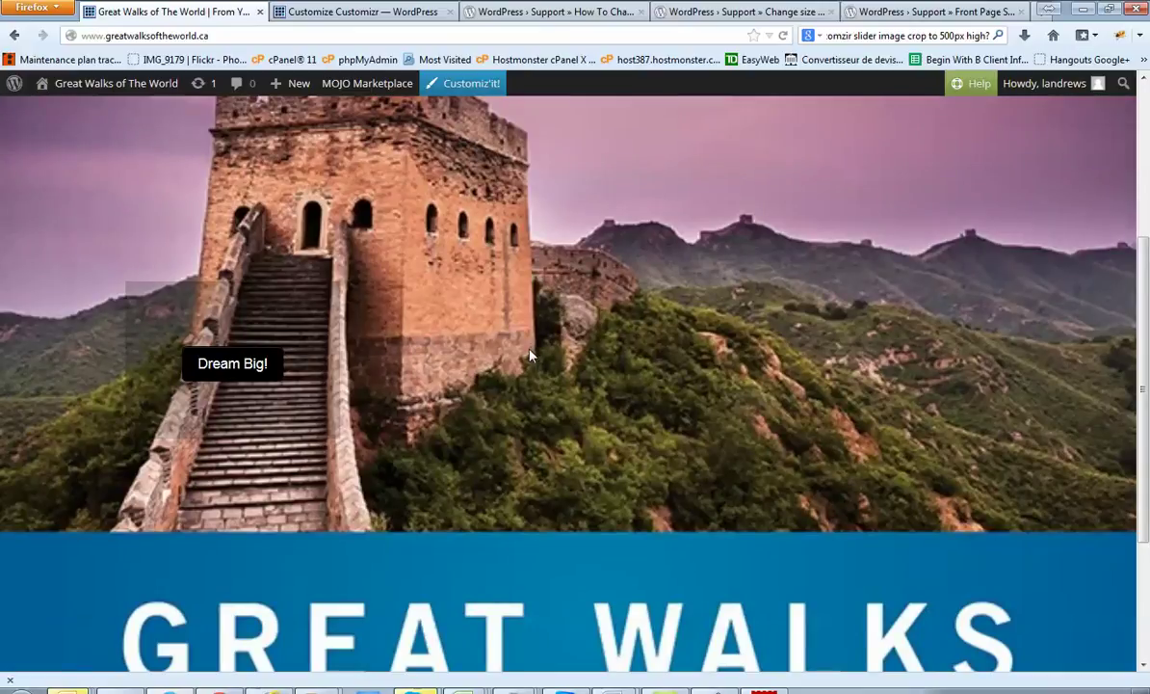
pyautogui.scroll(3, 530, 356)
pyautogui.scroll(-3, 532, 356)
pyautogui.scroll(-3, 462, 375)
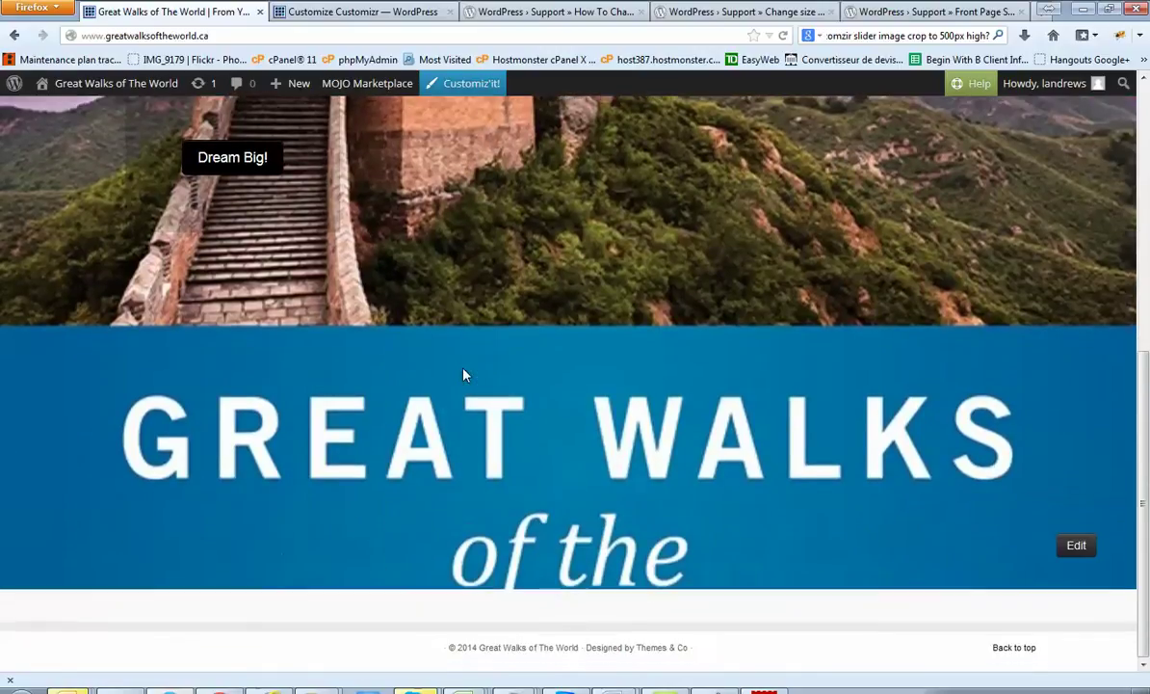
pyautogui.scroll(5, 462, 375)
pyautogui.scroll(1, 464, 374)
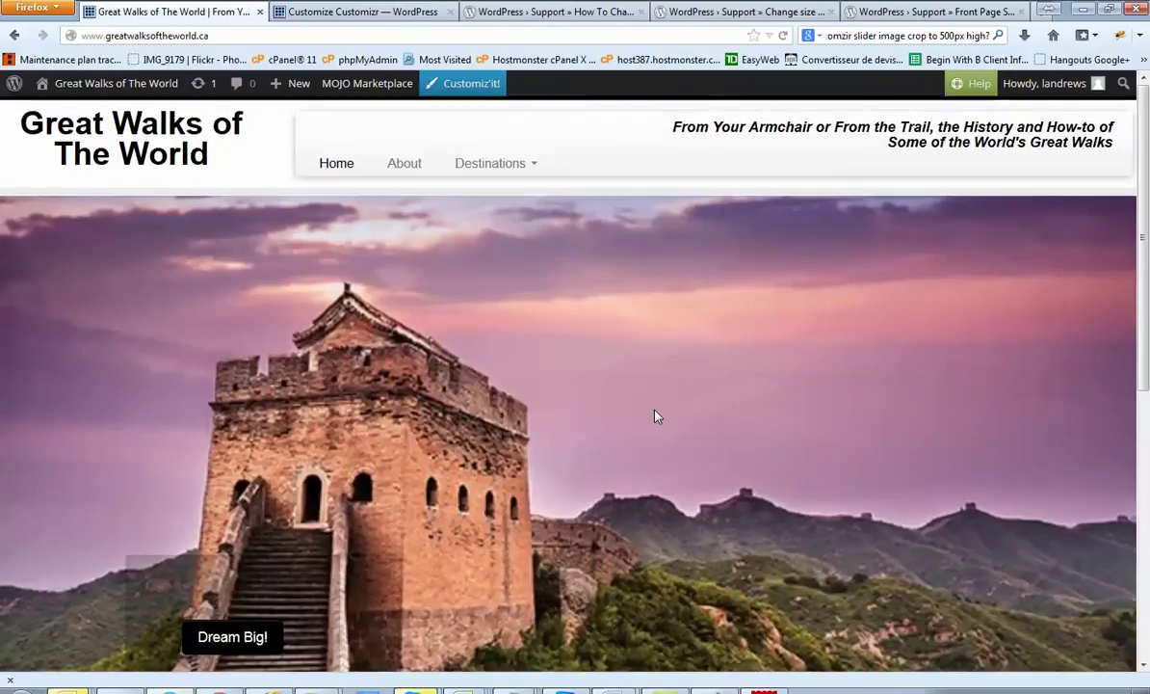
pyautogui.scroll(-3, 590, 395)
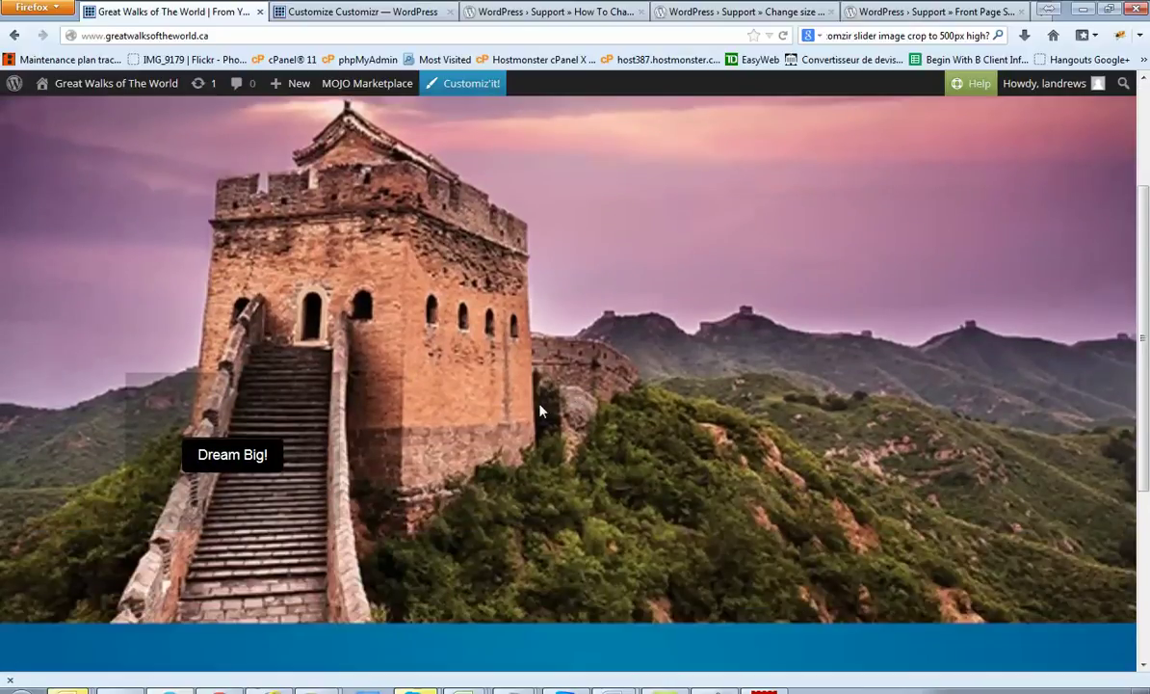
pyautogui.scroll(-2, 542, 408)
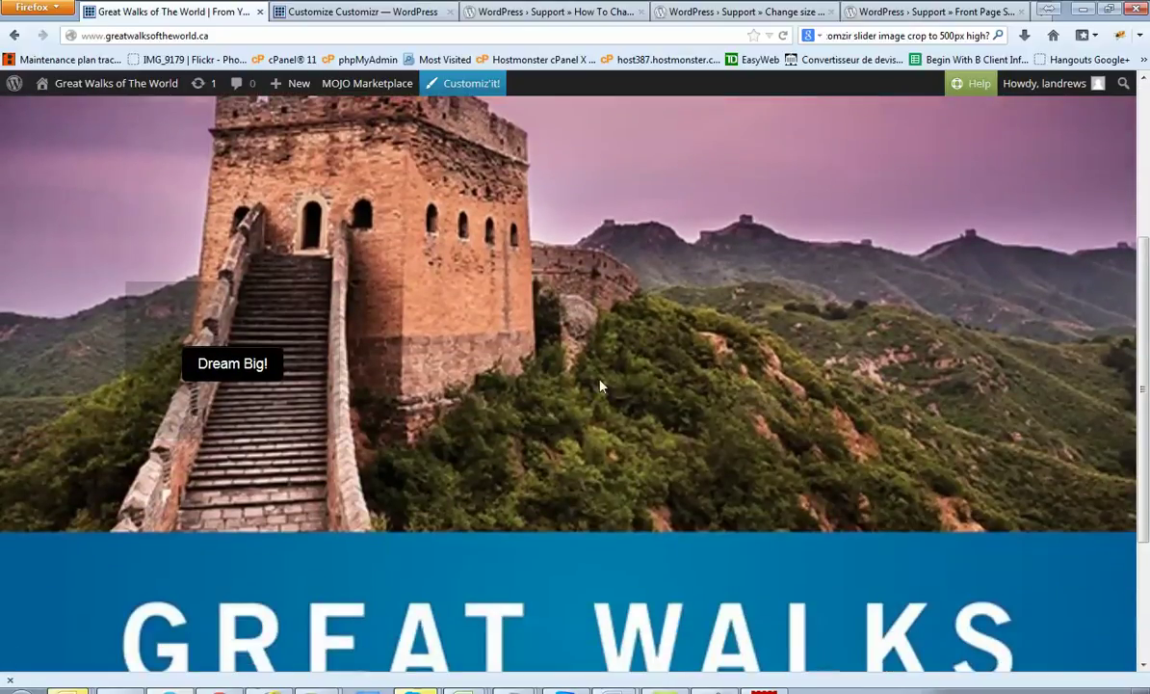
pyautogui.scroll(5, 598, 383)
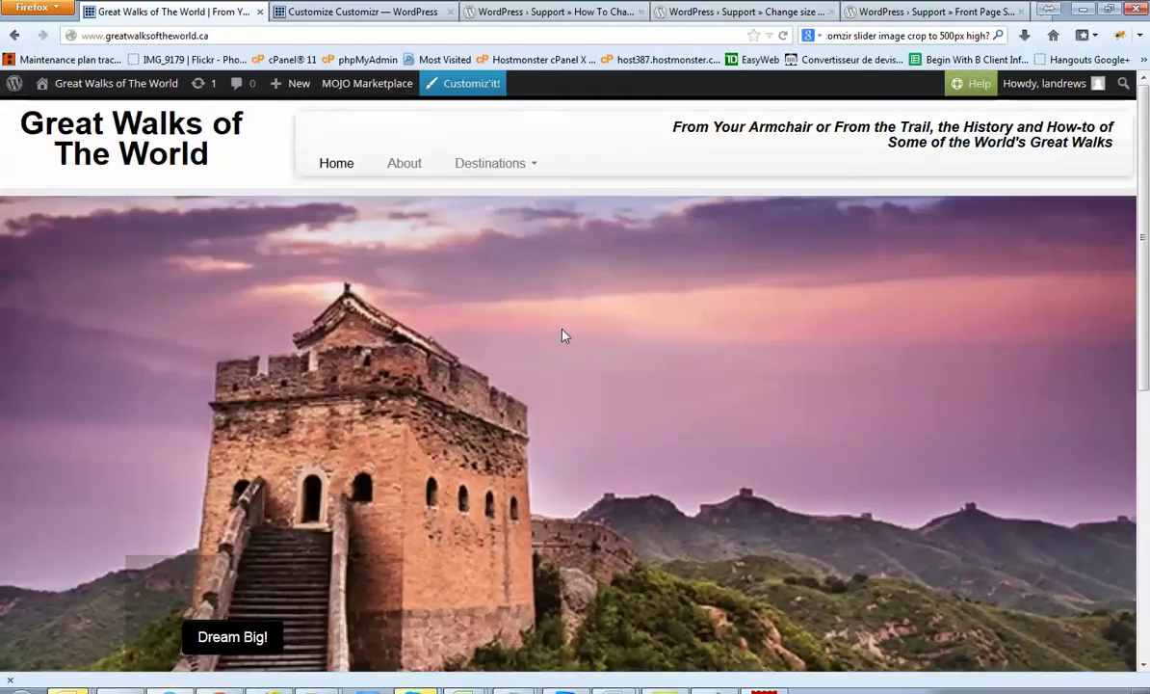